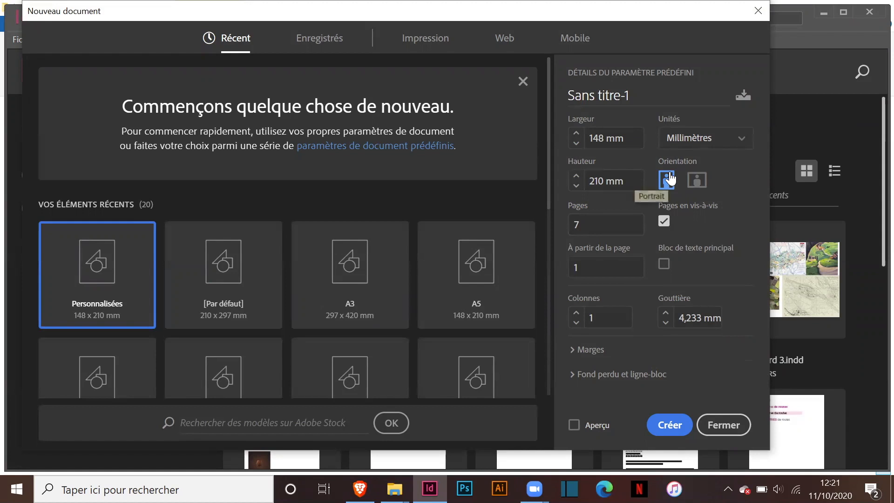
Create the seven-page 148 x 210 mm portrait document and add a two-page master named PAGINATION with prefix B.
{"action": "left_click", "coordinate": [673, 425]}
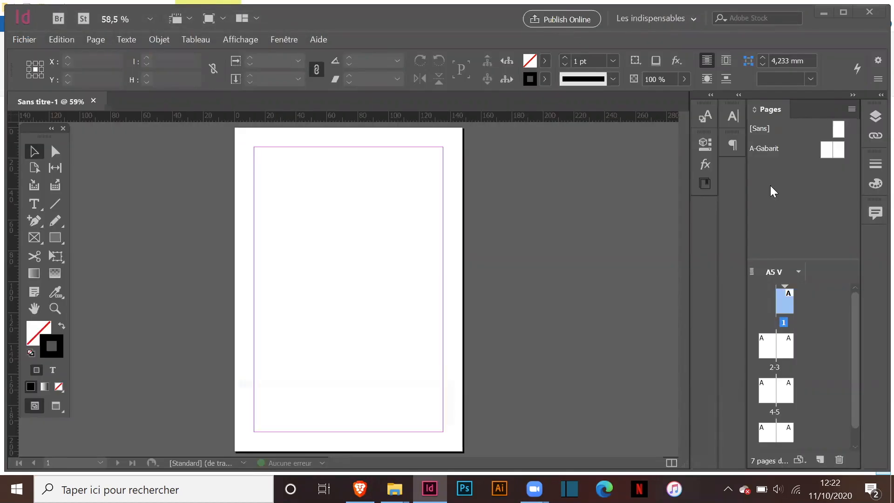
{"action": "right_click", "coordinate": [770, 186]}
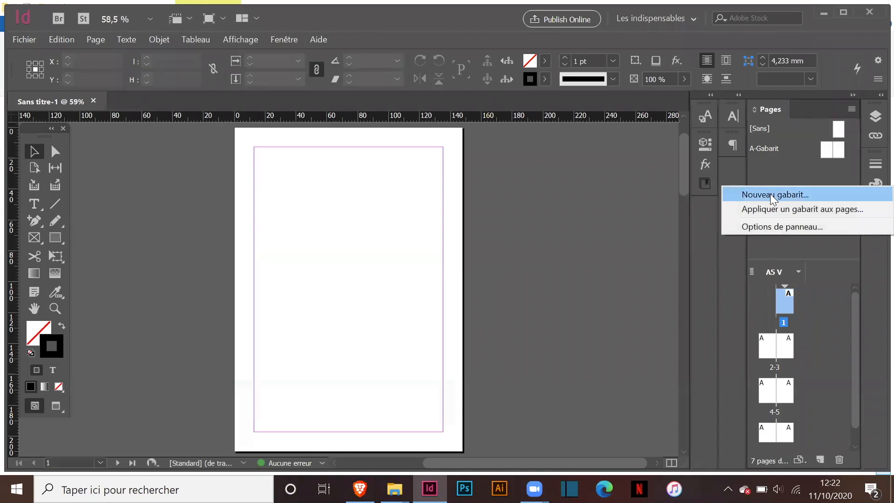
{"action": "left_click", "coordinate": [770, 194]}
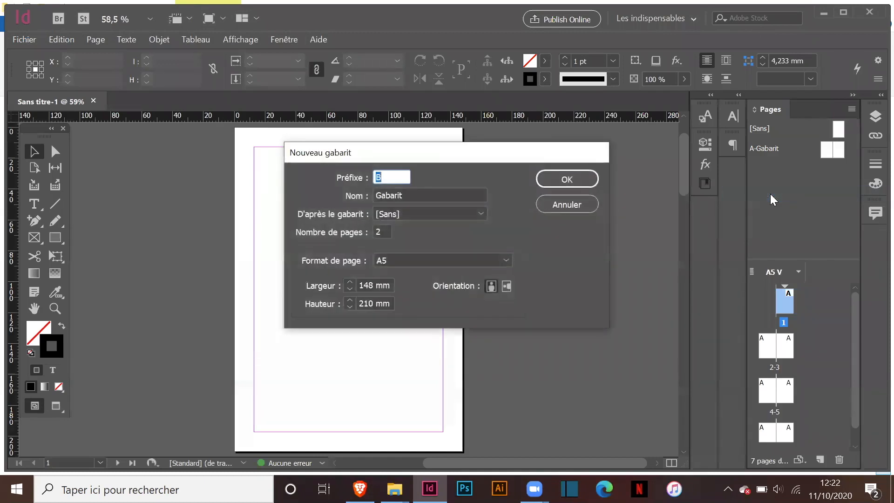
{"action": "left_click", "coordinate": [419, 193]}
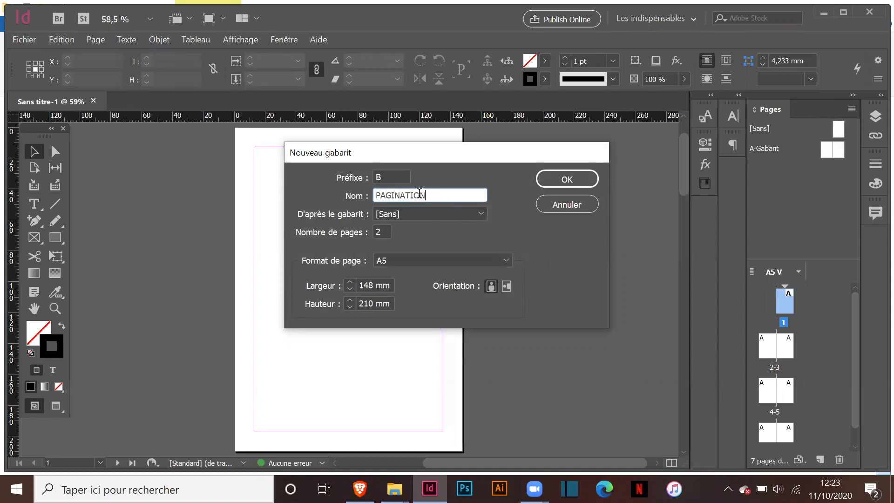
{"action": "key", "text": "Return"}
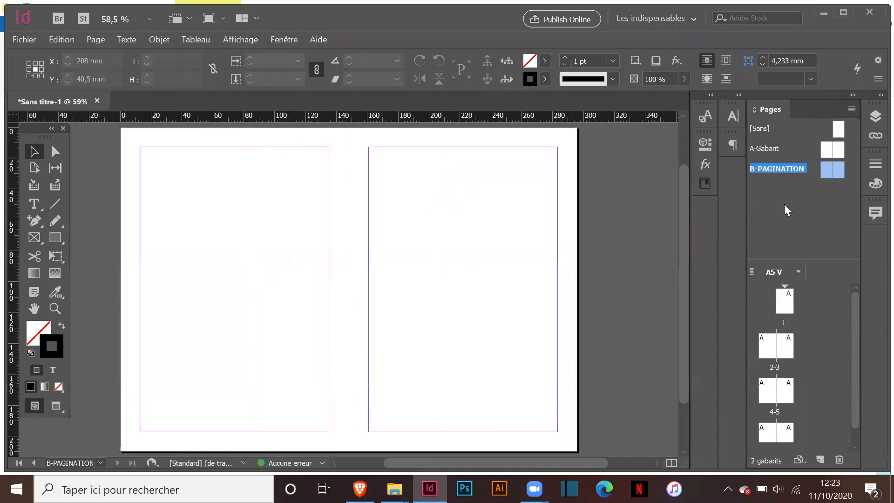
Draw a small text frame near the bottom centre of the left B-PAGINATION page and insert the current page number marker.
{"action": "left_click", "coordinate": [34, 204]}
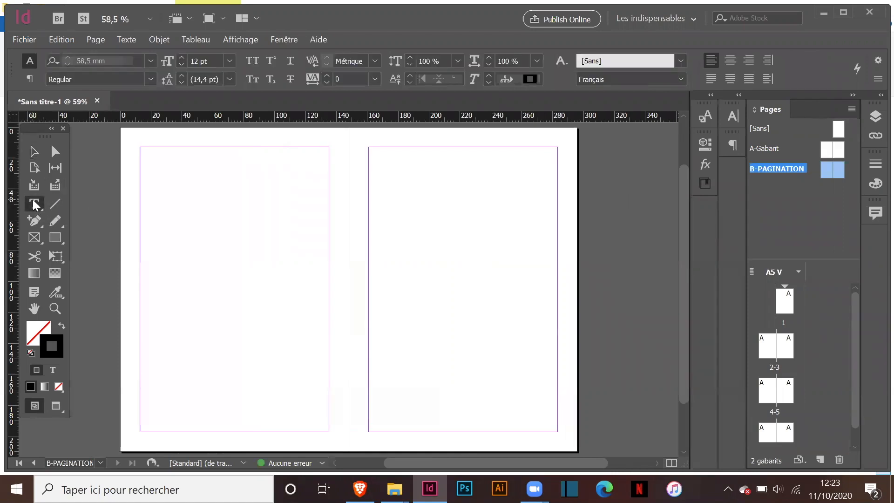
{"action": "scroll", "coordinate": [207, 321], "scroll_direction": "down", "scroll_amount": 2}
{"action": "left_click_drag", "start_coordinate": [206, 347], "coordinate": [251, 375]}
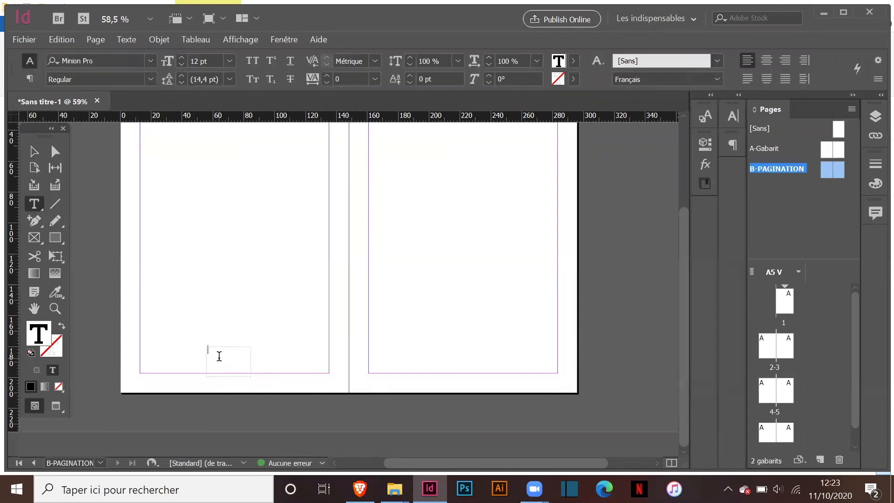
{"action": "left_click", "coordinate": [132, 38]}
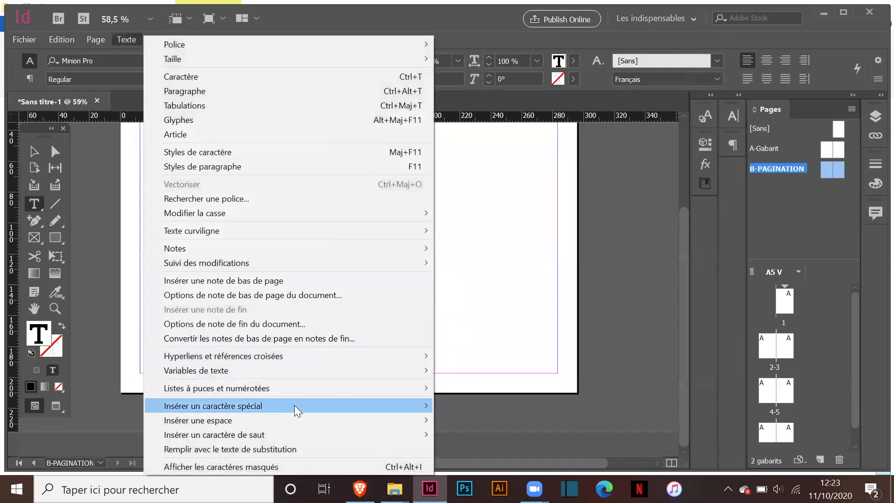
{"action": "mouse_move", "coordinate": [304, 405]}
{"action": "mouse_move", "coordinate": [454, 422]}
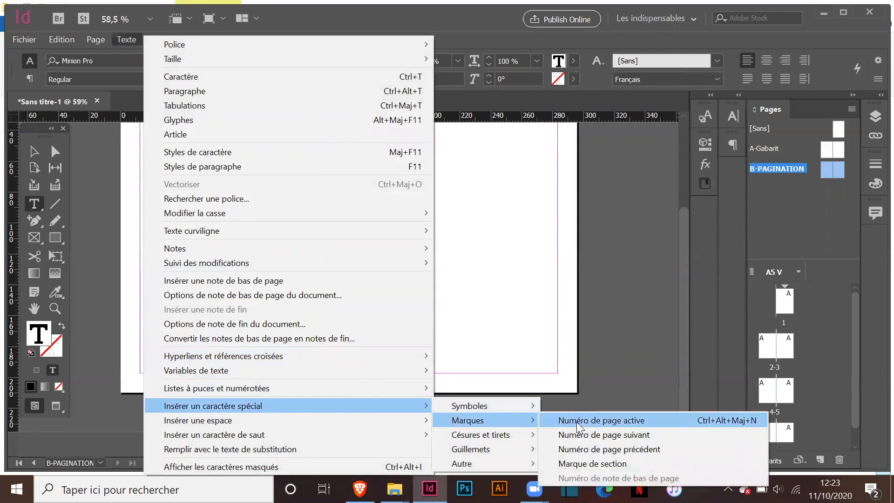
{"action": "left_click", "coordinate": [576, 422]}
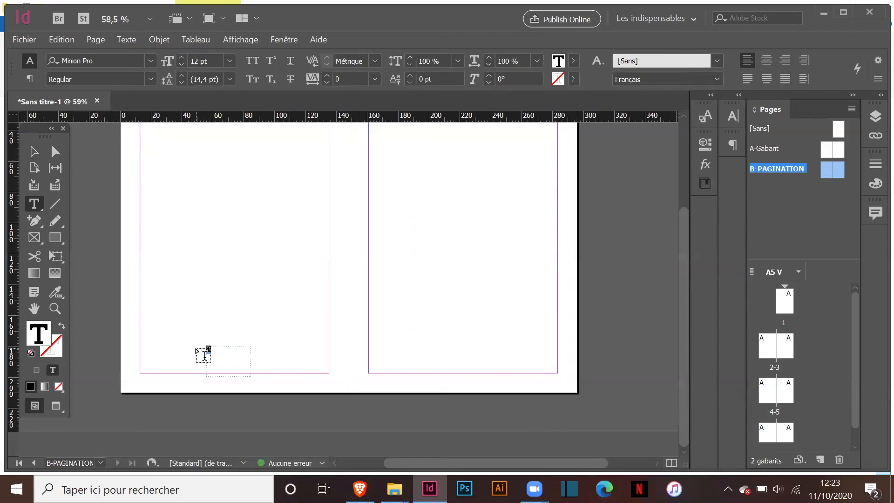
Format the page number marker in Major Mono Display at 30 pt and centre it in its frame.
{"action": "left_click", "coordinate": [153, 60]}
{"action": "left_click", "coordinate": [195, 127]}
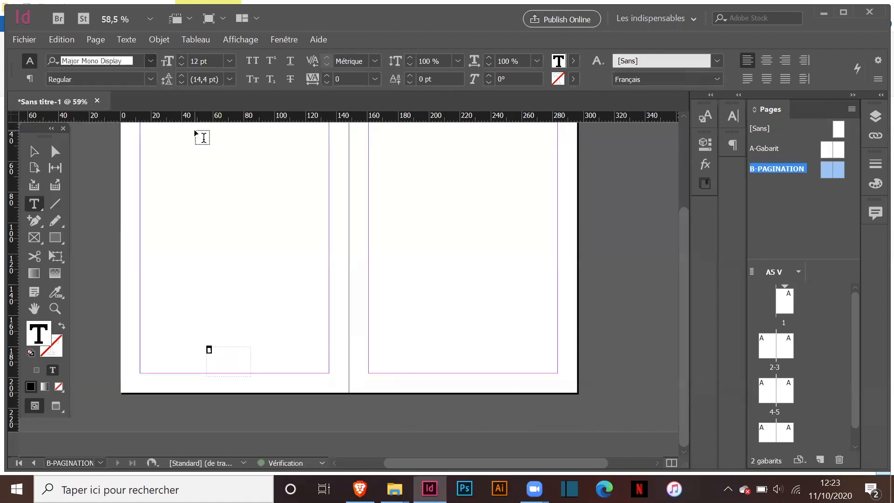
{"action": "left_click", "coordinate": [229, 56]}
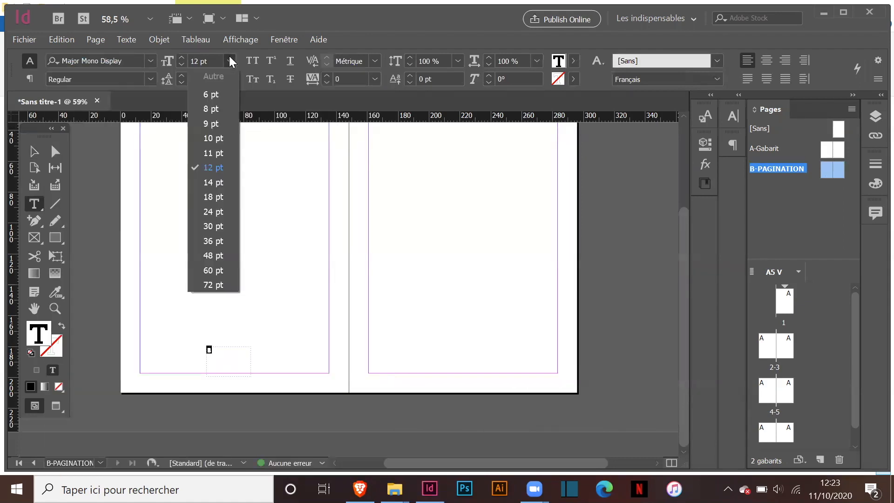
{"action": "left_click", "coordinate": [220, 227]}
{"action": "left_click", "coordinate": [732, 145]}
{"action": "left_click", "coordinate": [580, 160]}
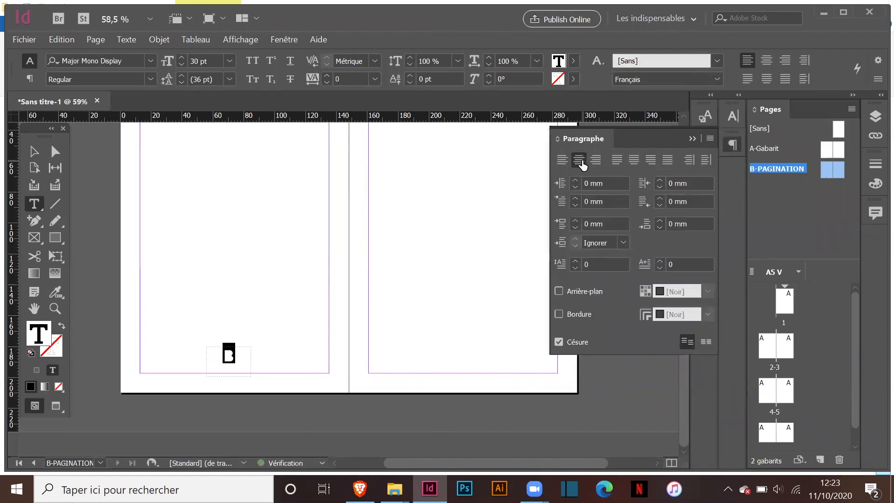
{"action": "key", "text": "Escape"}
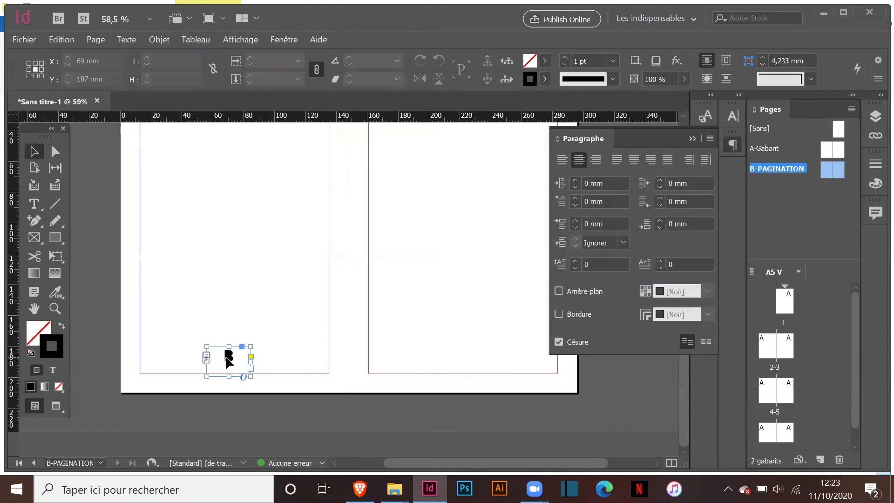
Fit the page number frame to about 21 x 10 mm, centred below the left page's bottom margin, and copy it to the right page.
{"action": "left_click", "coordinate": [213, 357]}
{"action": "left_click_drag", "start_coordinate": [208, 346], "coordinate": [235, 393]}
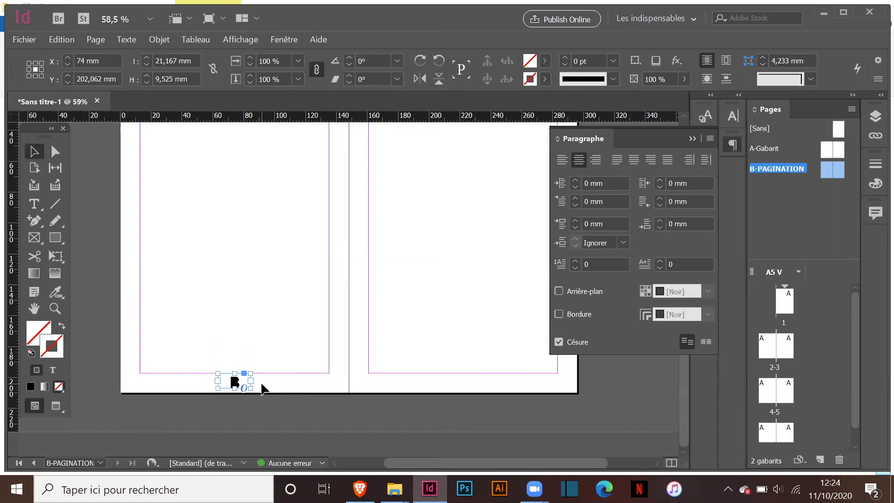
{"action": "key", "text": "ctrl+v"}
{"action": "left_click_drag", "start_coordinate": [348, 279], "coordinate": [463, 383]}
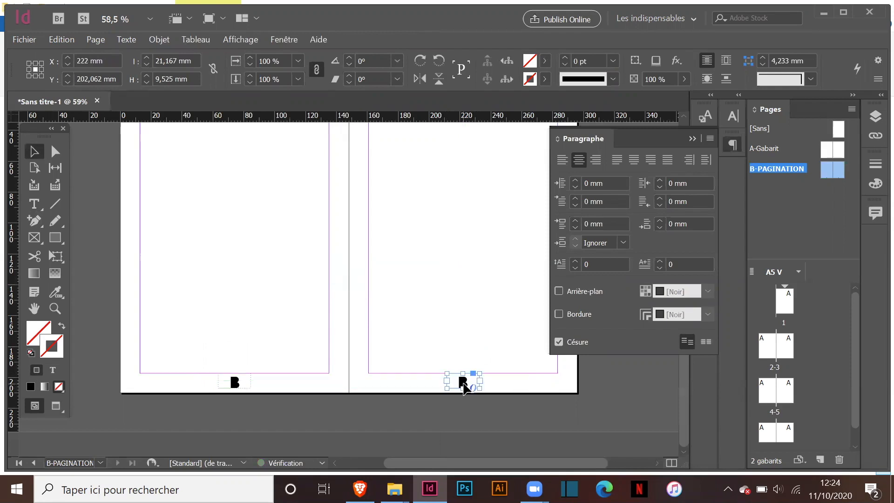
{"action": "left_click", "coordinate": [490, 307]}
{"action": "left_click", "coordinate": [692, 138]}
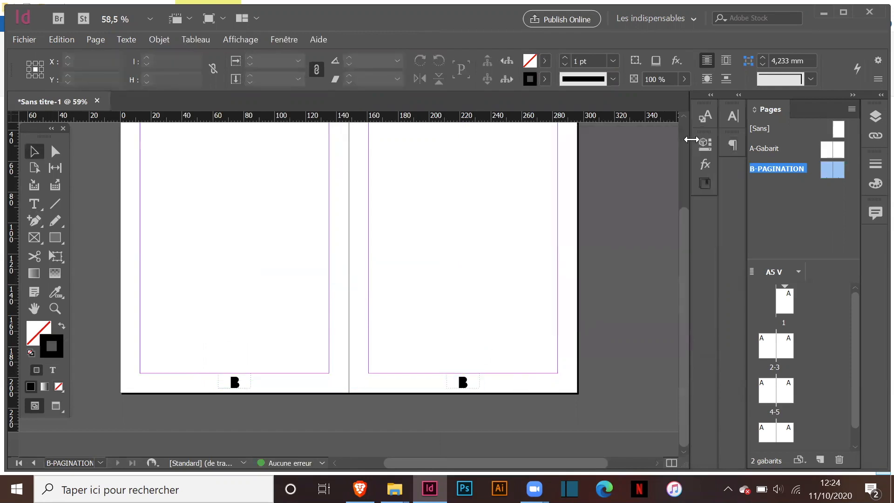
Apply the B-PAGINATION master to all pages and open page 1.
{"action": "scroll", "coordinate": [583, 208], "scroll_direction": "up", "scroll_amount": 1}
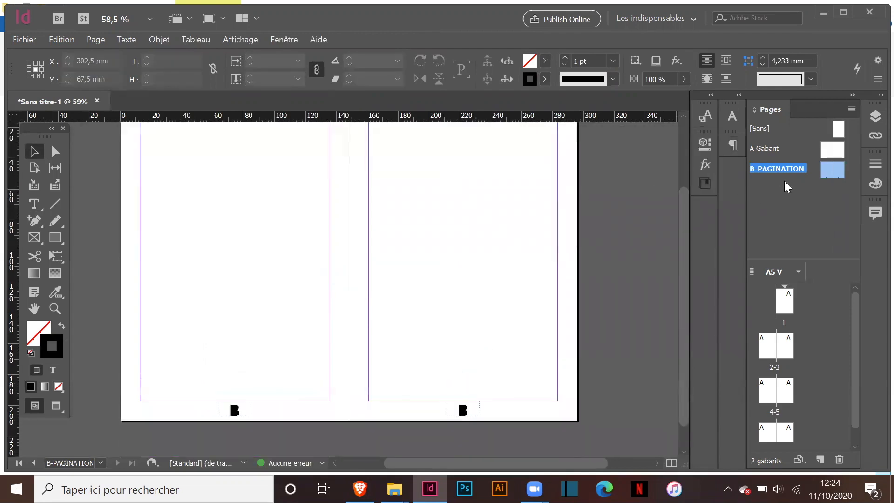
{"action": "right_click", "coordinate": [784, 181]}
{"action": "left_click", "coordinate": [631, 261]}
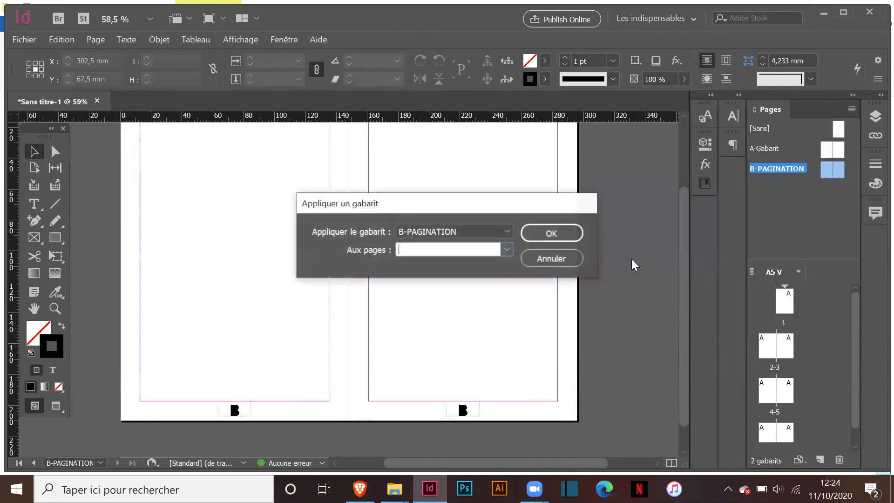
{"action": "left_click", "coordinate": [506, 250]}
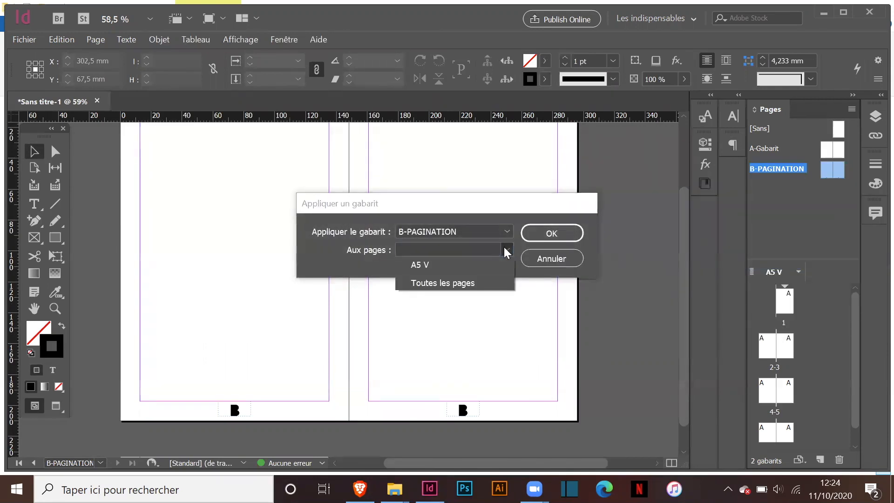
{"action": "left_click", "coordinate": [460, 284]}
{"action": "left_click", "coordinate": [548, 235]}
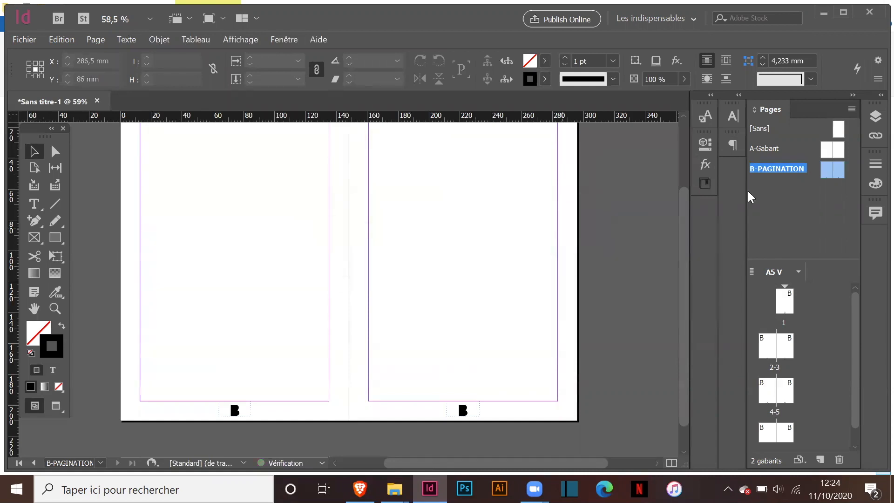
{"action": "double_click", "coordinate": [786, 305]}
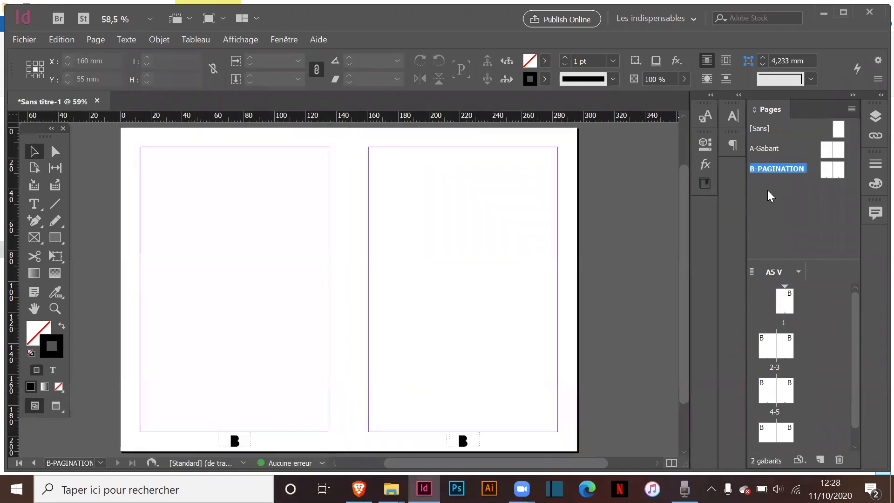
Create a two-page A5 master named REPERES with prefix C, based on B-PAGINATION.
{"action": "right_click", "coordinate": [768, 193]}
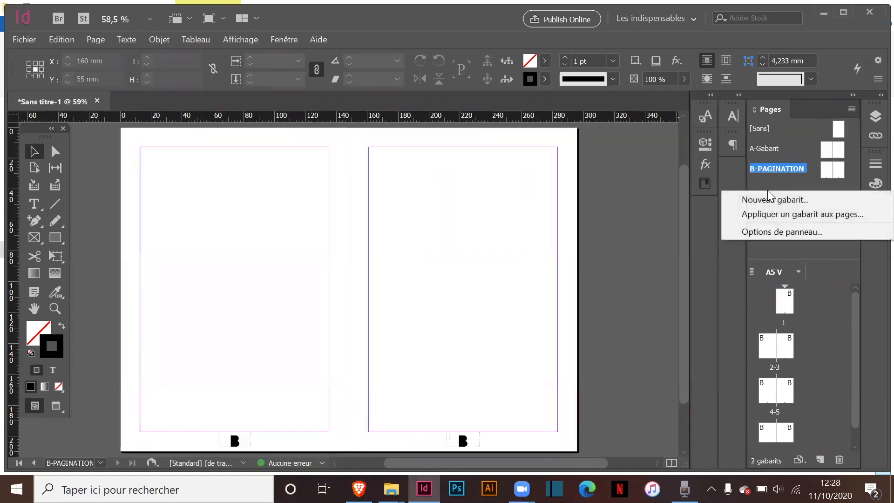
{"action": "left_click", "coordinate": [774, 200]}
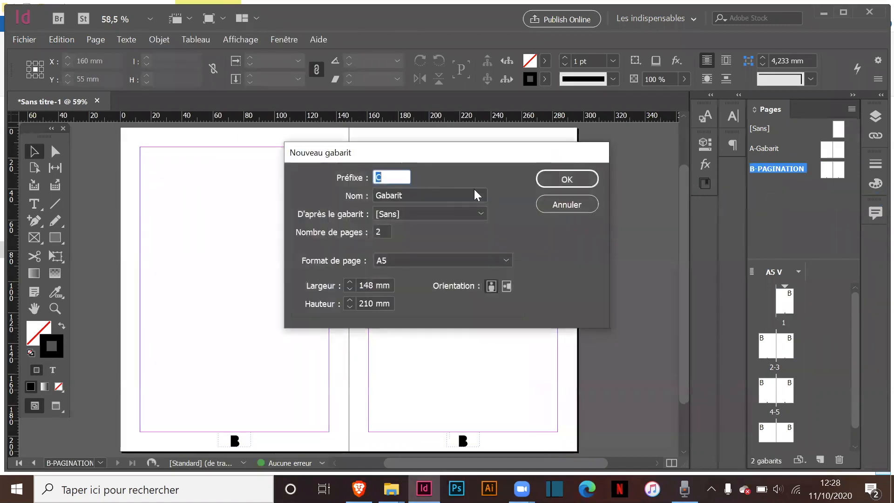
{"action": "double_click", "coordinate": [441, 196]}
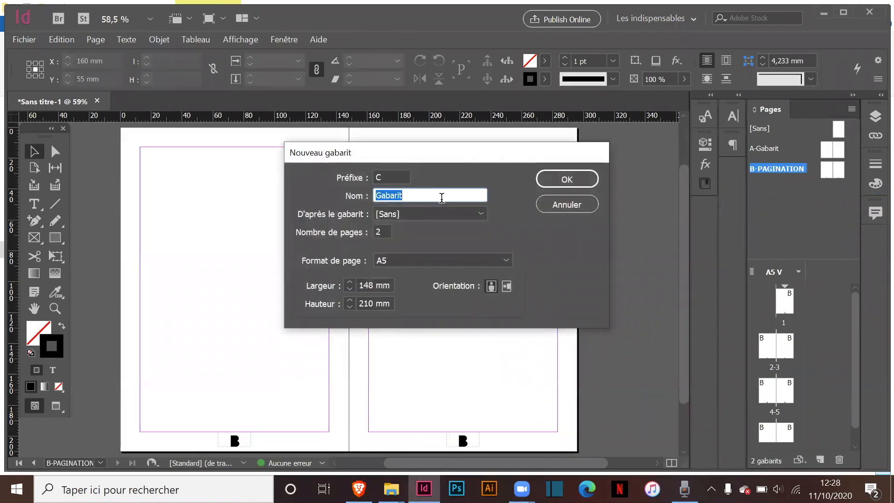
{"action": "key", "text": "BackSpace"}
{"action": "type", "text": "REPERES"}
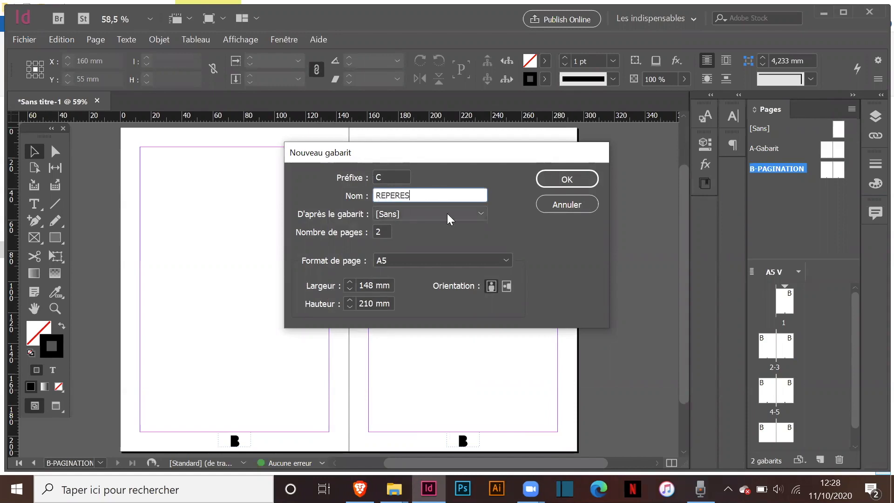
{"action": "left_click", "coordinate": [479, 214]}
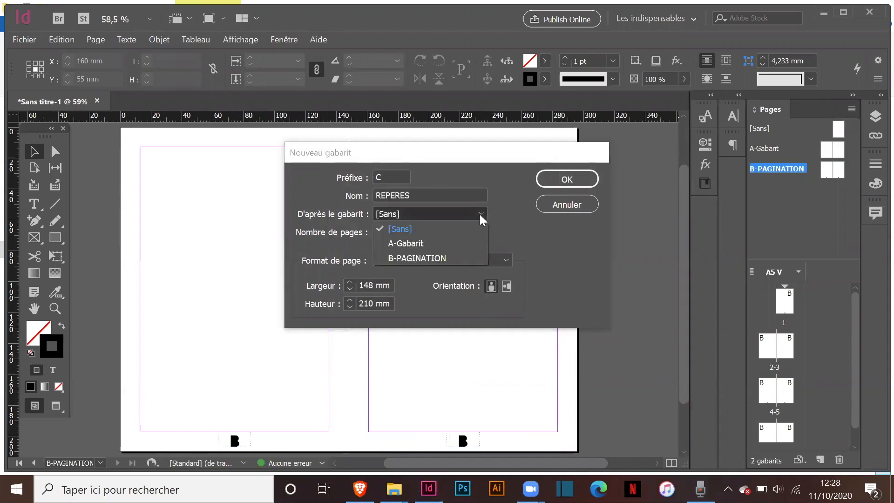
{"action": "left_click", "coordinate": [444, 257]}
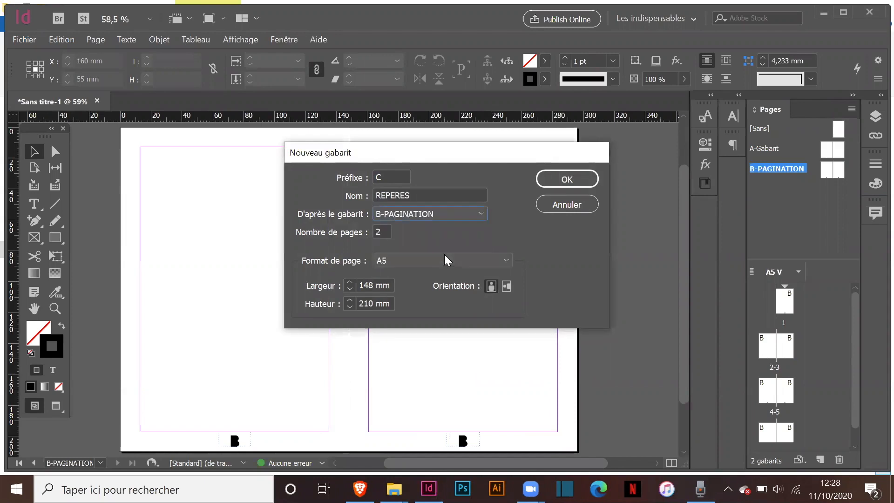
{"action": "left_click", "coordinate": [551, 181]}
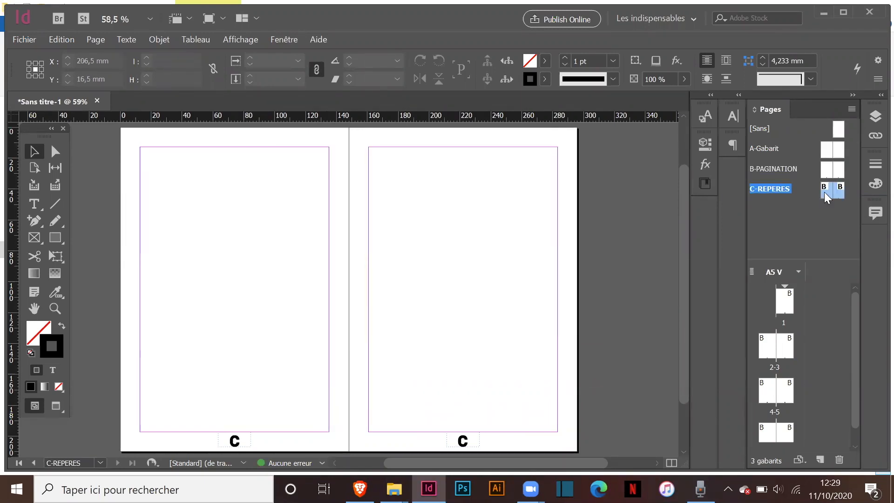
Set the left page of C-REPERES to 20 mm margins on all sides and three columns with a 4 mm gutter.
{"action": "double_click", "coordinate": [824, 191]}
{"action": "left_click", "coordinate": [97, 39]}
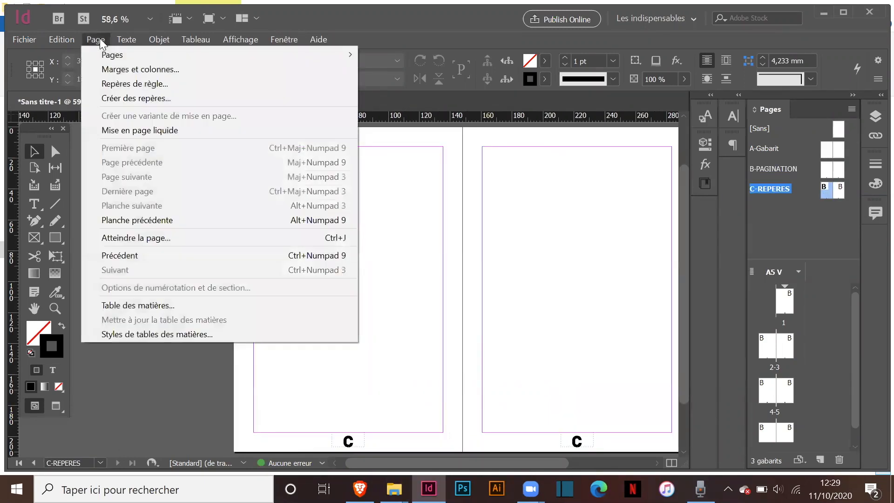
{"action": "left_click", "coordinate": [142, 70]}
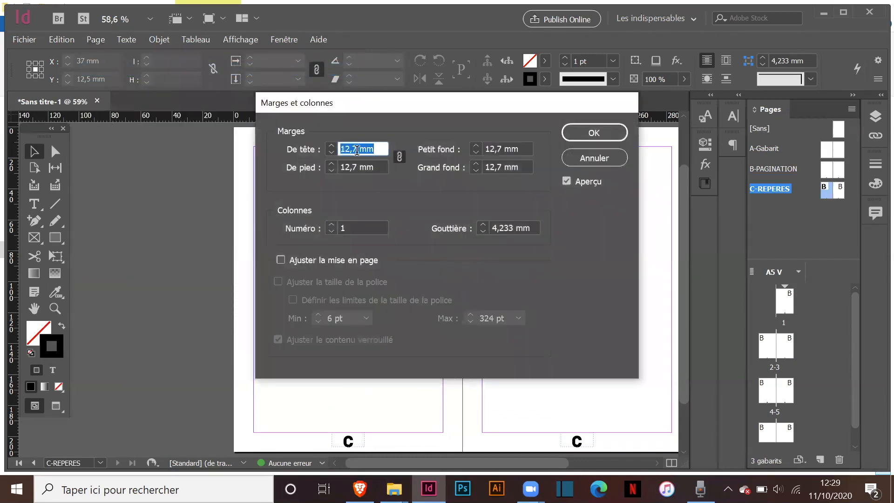
{"action": "key", "text": "BackSpace"}
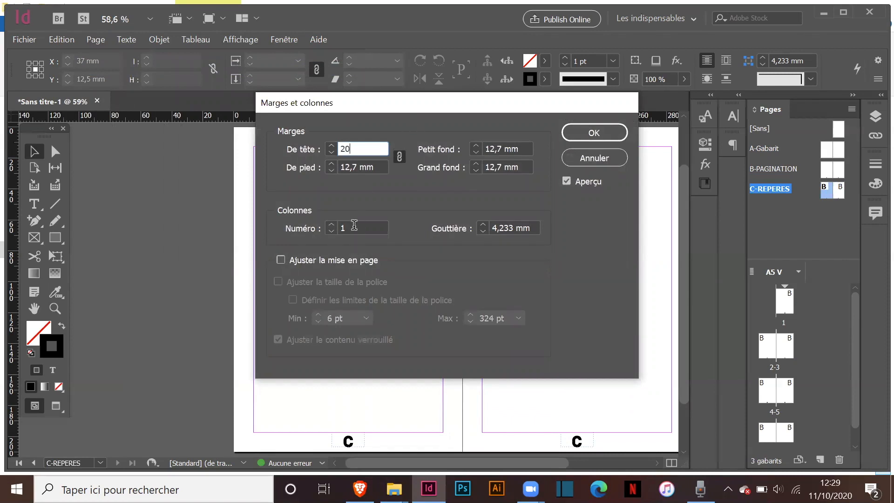
{"action": "left_click", "coordinate": [332, 226]}
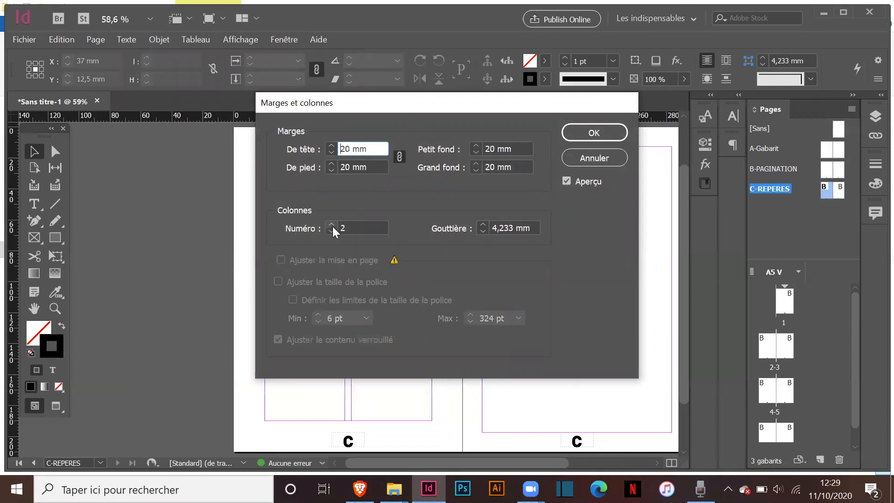
{"action": "left_click", "coordinate": [332, 226]}
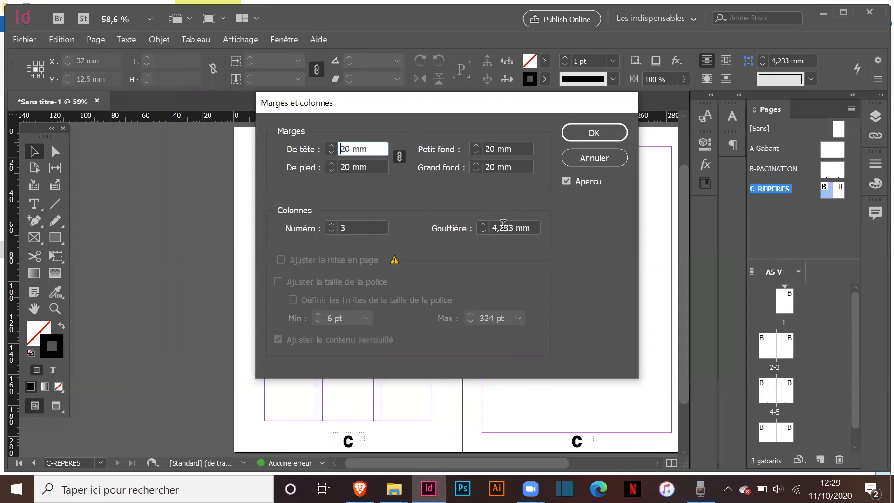
{"action": "double_click", "coordinate": [503, 224]}
{"action": "key", "text": "BackSpace"}
{"action": "type", "text": "4"}
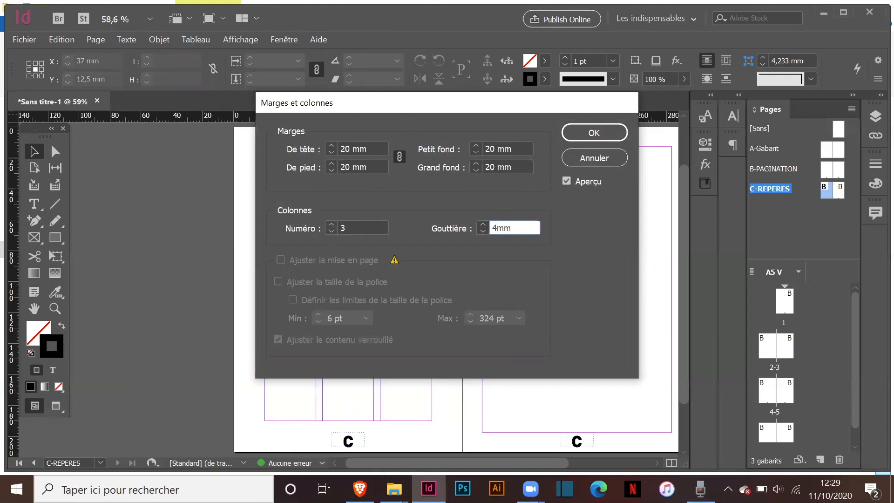
{"action": "key", "text": "Return"}
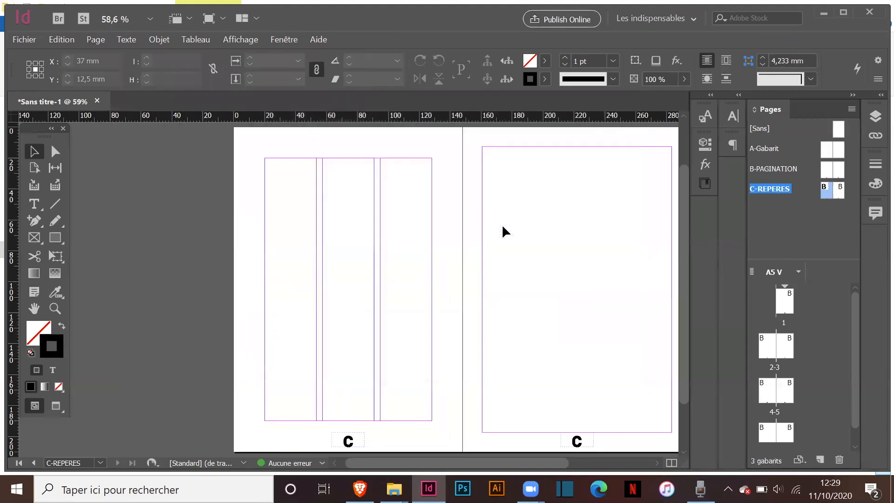
Set the right page of C-REPERES to 20 mm margins on all sides and two columns with a 4 mm gutter.
{"action": "scroll", "coordinate": [574, 221], "scroll_direction": "right", "scroll_amount": 1}
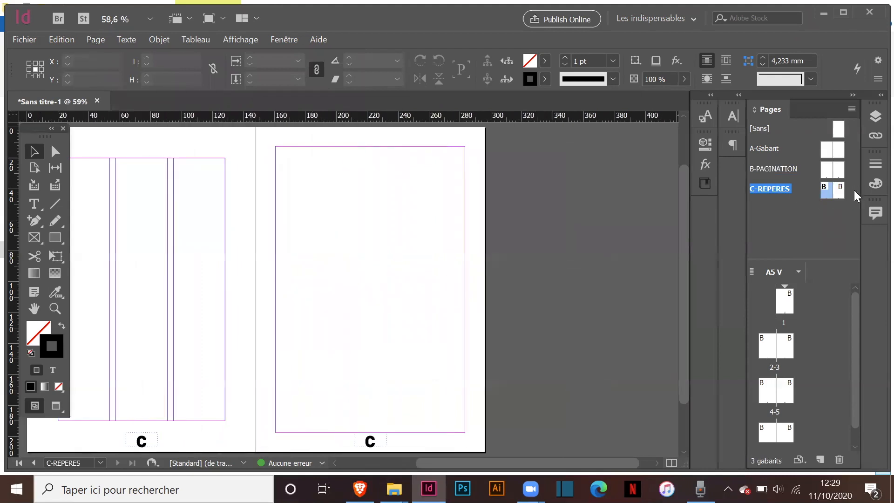
{"action": "left_click", "coordinate": [840, 189]}
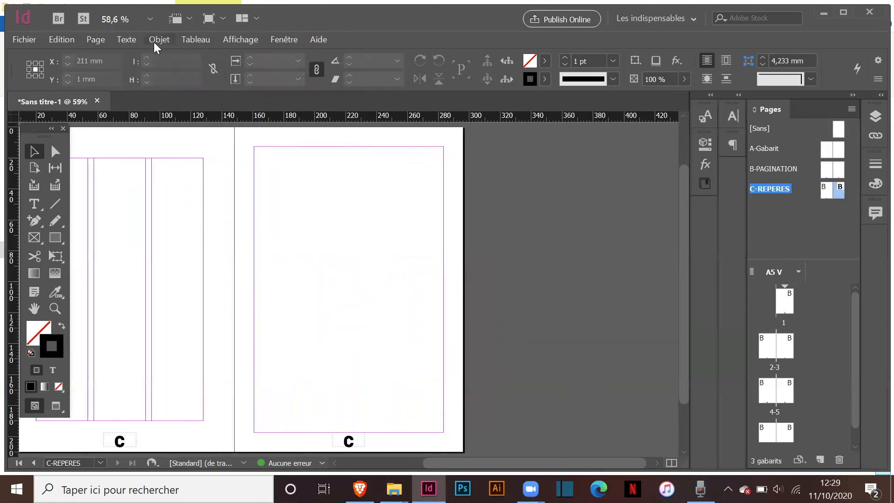
{"action": "left_click", "coordinate": [95, 40]}
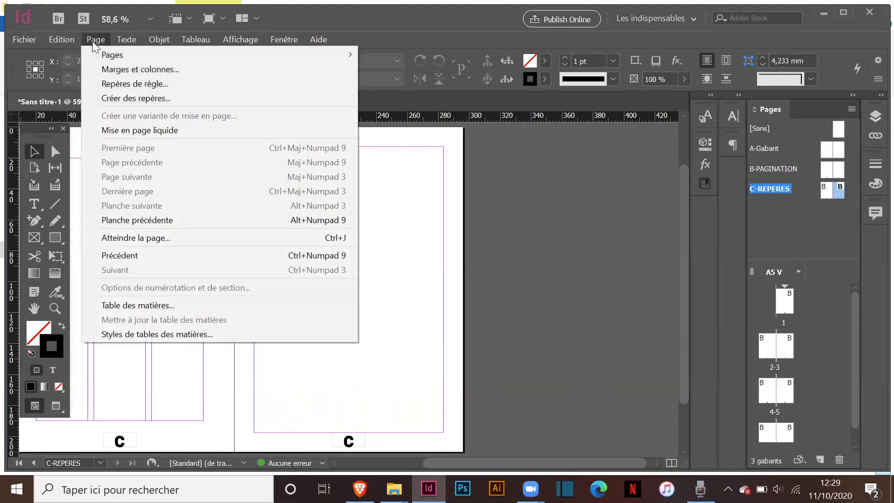
{"action": "left_click", "coordinate": [148, 69]}
{"action": "type", "text": "20"}
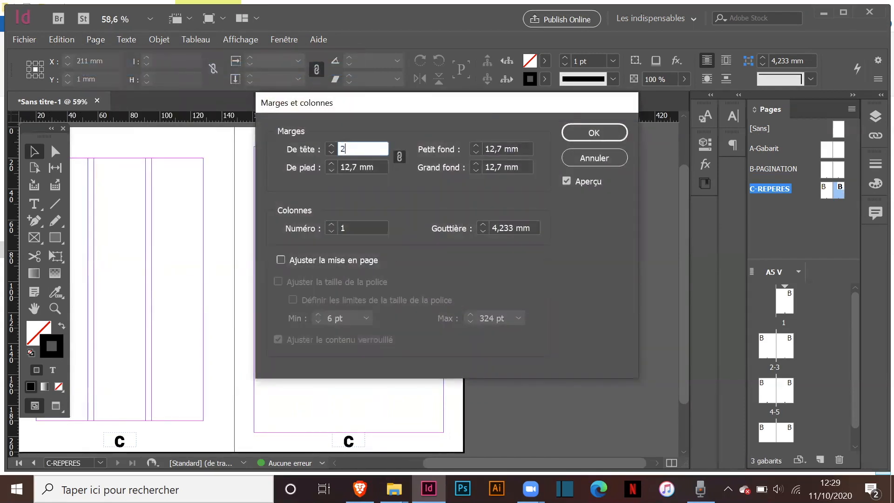
{"action": "left_click", "coordinate": [330, 225]}
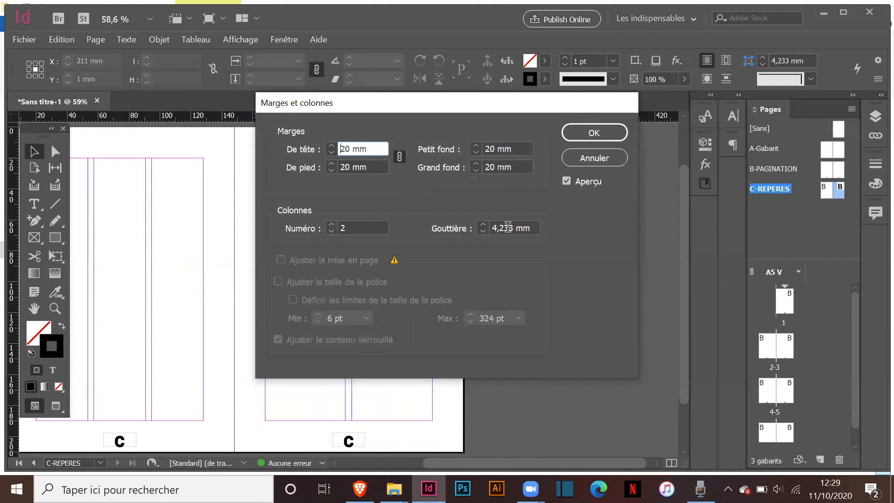
{"action": "double_click", "coordinate": [507, 228]}
{"action": "key", "text": "BackSpace"}
{"action": "type", "text": "4"}
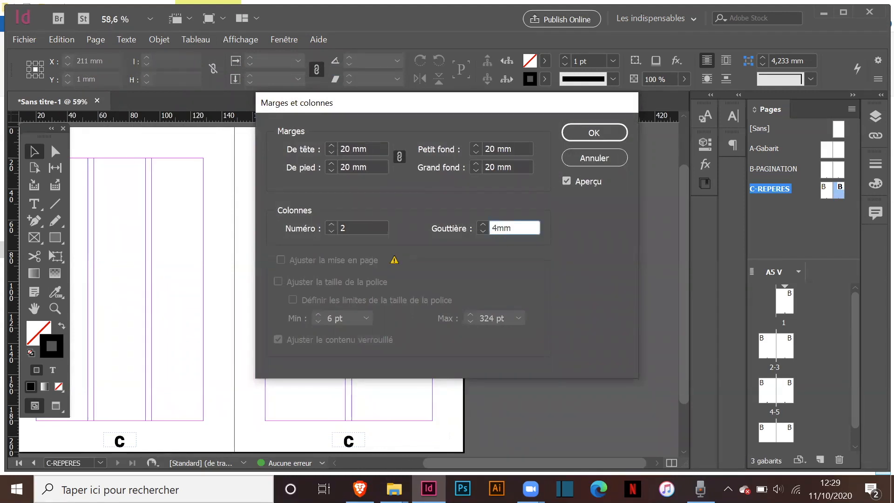
{"action": "key", "text": "Return"}
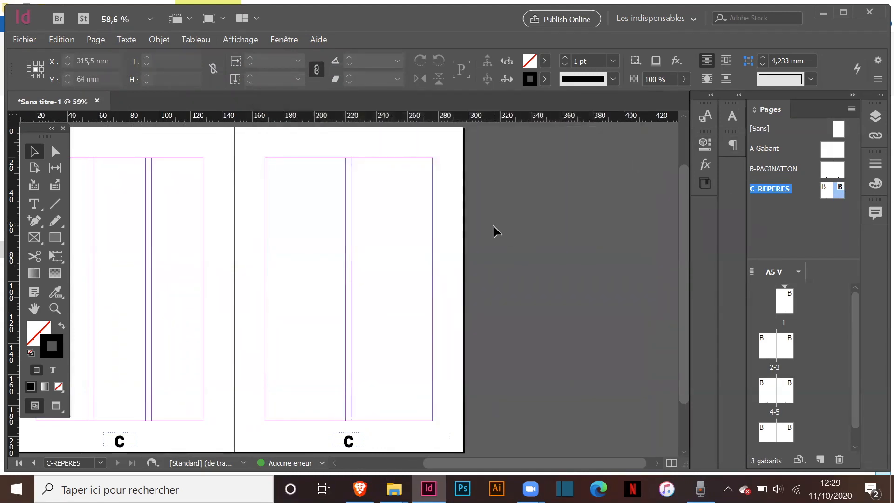
{"action": "scroll", "coordinate": [492, 224], "scroll_direction": "left", "scroll_amount": 5}
{"action": "scroll", "coordinate": [493, 224], "scroll_direction": "right", "scroll_amount": 3}
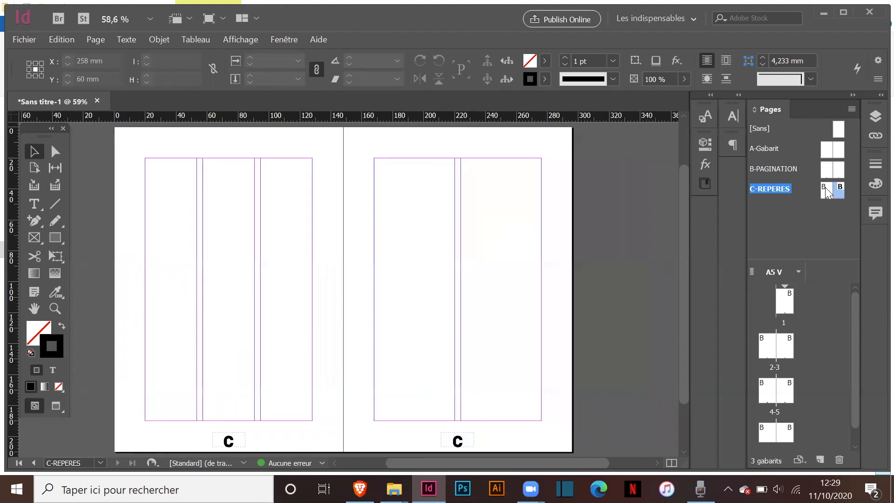
Select the whole C-REPERES spread and add a horizontal ruler guide on its left page at Y 35 mm.
{"action": "double_click", "coordinate": [775, 192]}
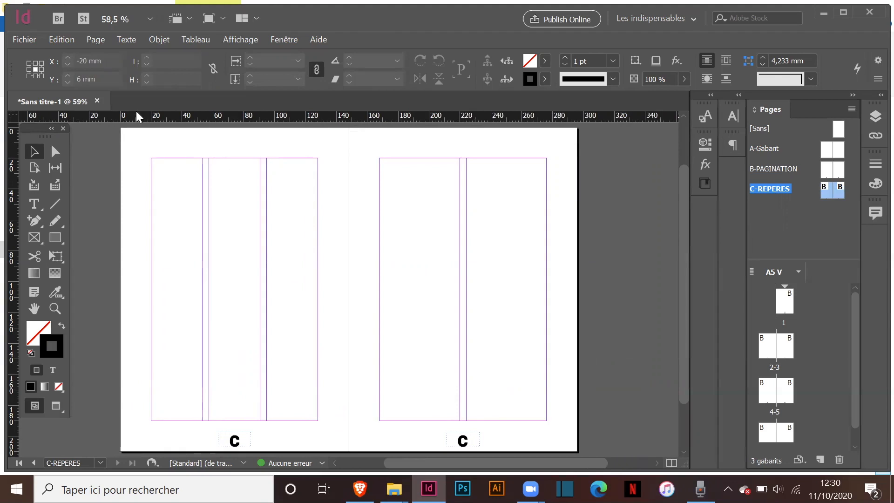
{"action": "left_click_drag", "start_coordinate": [221, 117], "coordinate": [225, 191]}
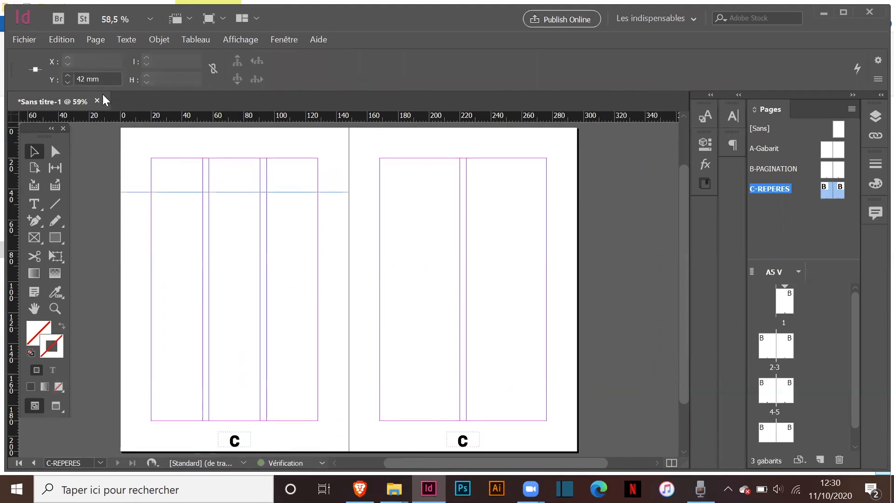
{"action": "double_click", "coordinate": [83, 74]}
{"action": "key", "text": "BackSpace"}
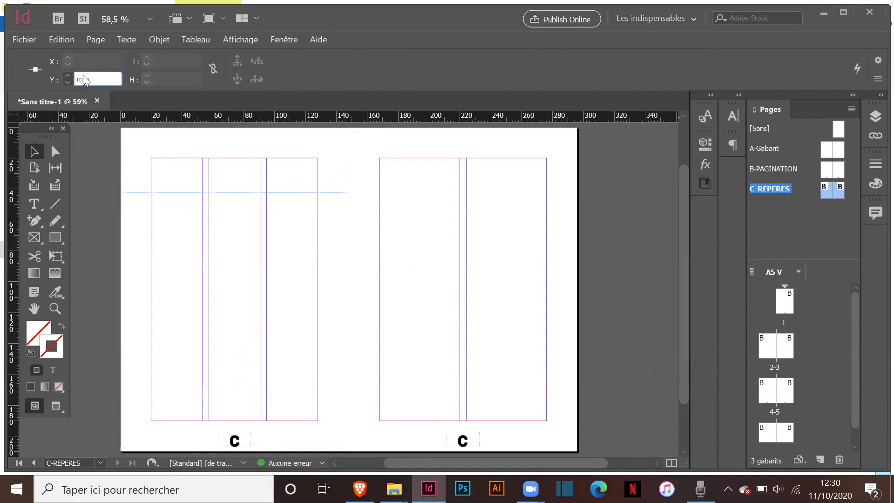
{"action": "type", "text": "35"}
{"action": "key", "text": "BackSpace"}
{"action": "type", "text": "4"}
{"action": "key", "text": "Return"}
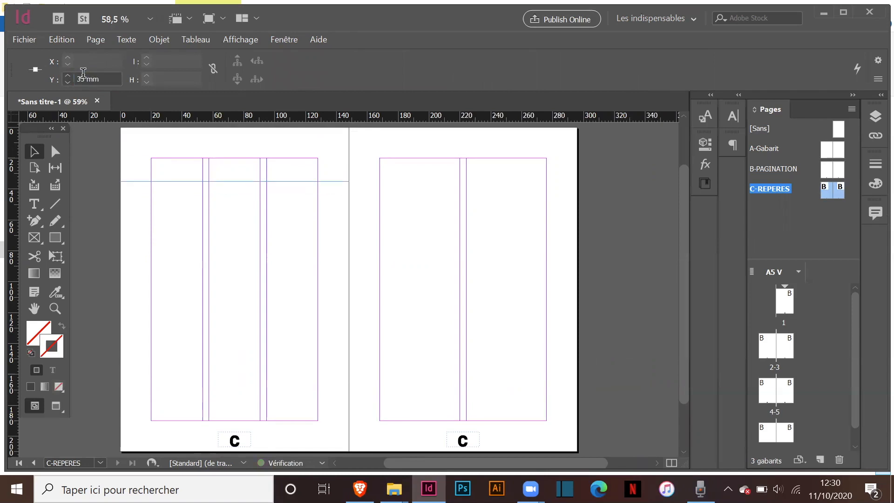
Add two more horizontal ruler guides on the left page, at Y 75 mm and Y 135 mm.
{"action": "left_click_drag", "start_coordinate": [261, 120], "coordinate": [258, 250]}
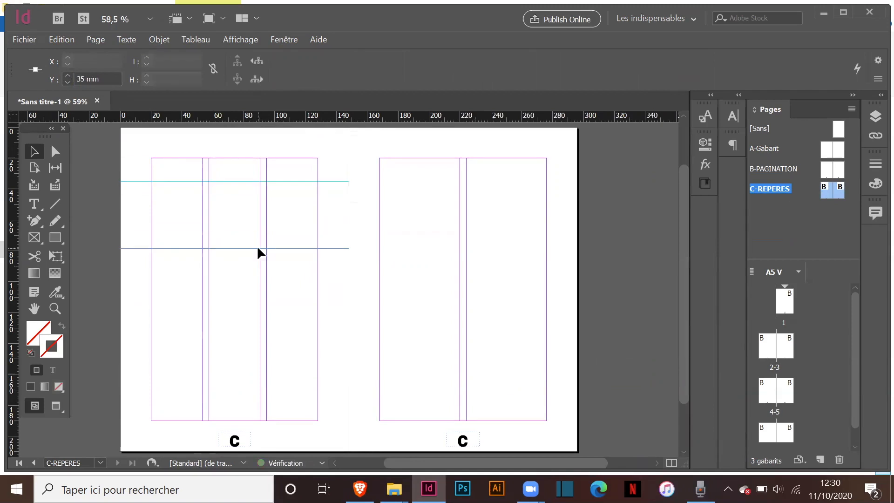
{"action": "double_click", "coordinate": [85, 79]}
{"action": "key", "text": "BackSpace"}
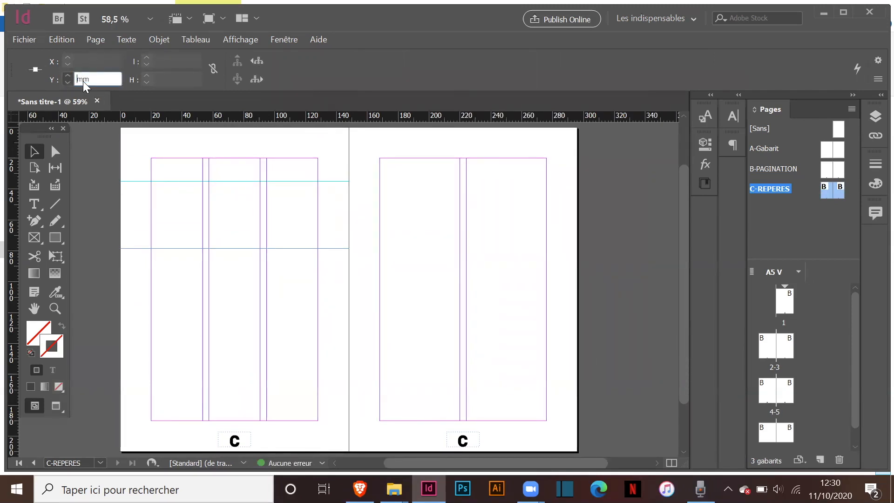
{"action": "type", "text": "75"}
{"action": "key", "text": "Return"}
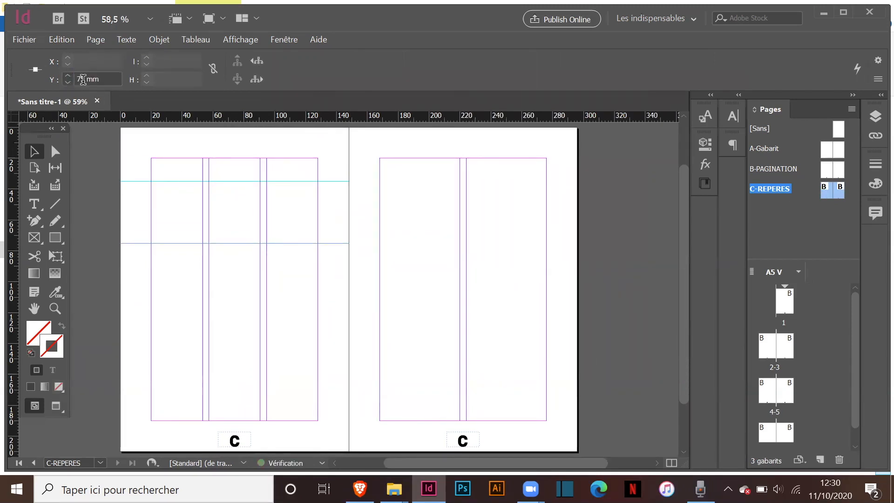
{"action": "left_click_drag", "start_coordinate": [198, 117], "coordinate": [188, 335]}
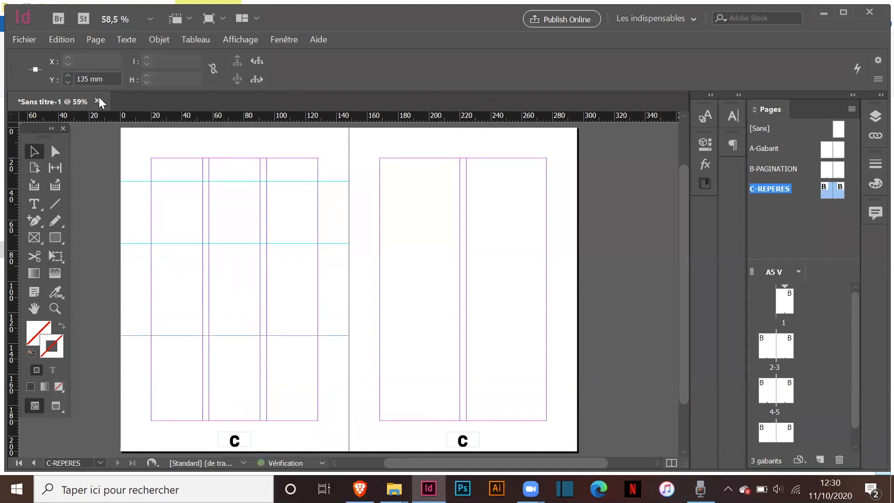
{"action": "left_click", "coordinate": [105, 79]}
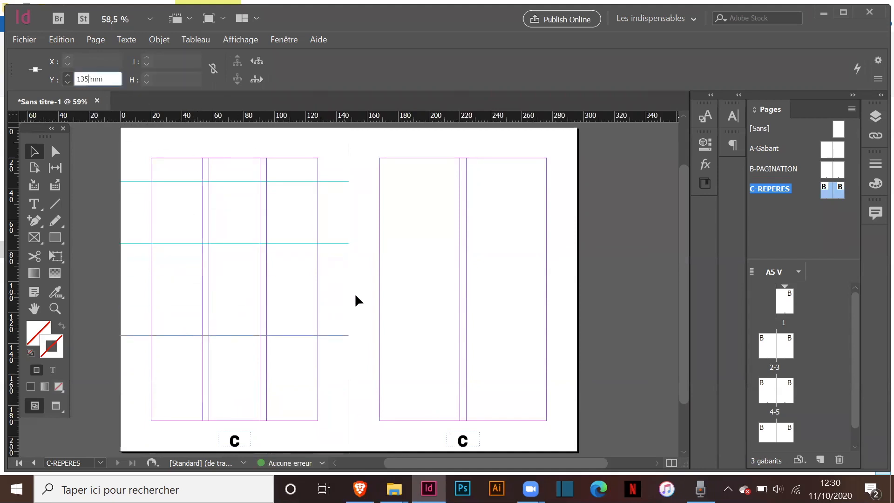
Apply the C-REPERES master to all pages and check the layout on spreads 2-3 and 4-5.
{"action": "right_click", "coordinate": [769, 188]}
{"action": "left_click", "coordinate": [653, 279]}
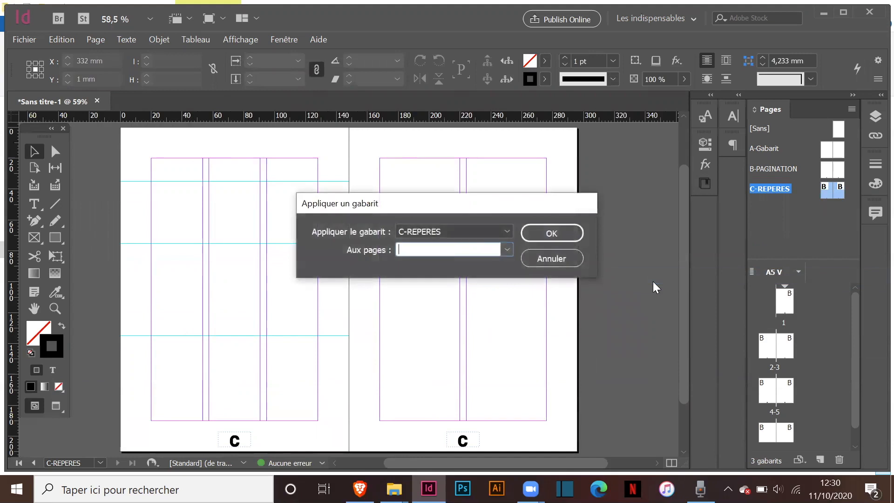
{"action": "left_click", "coordinate": [509, 249]}
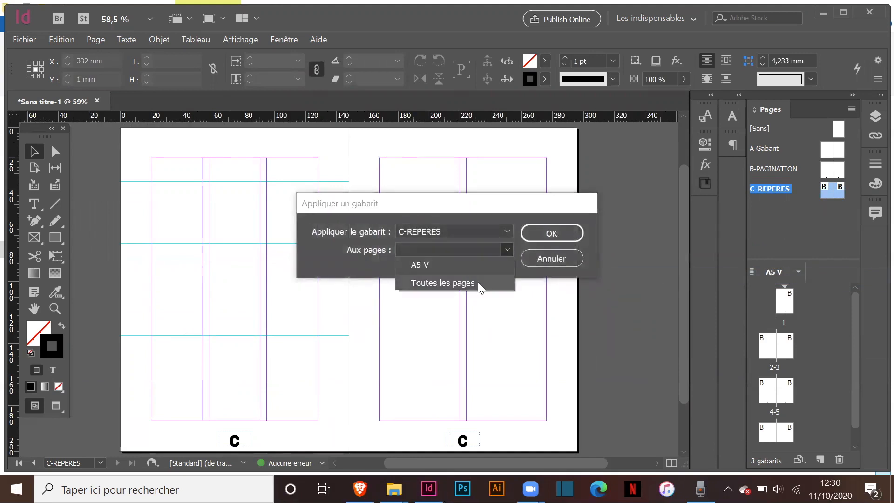
{"action": "left_click", "coordinate": [477, 282]}
{"action": "left_click", "coordinate": [557, 236]}
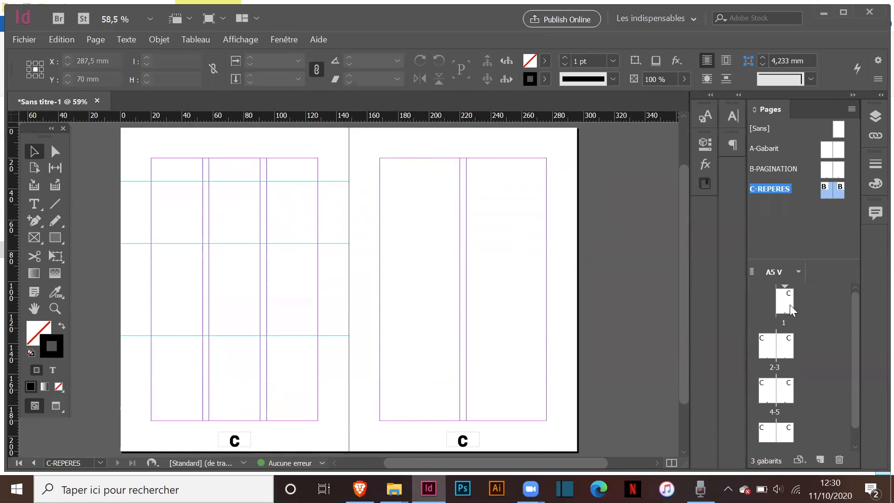
{"action": "double_click", "coordinate": [773, 345]}
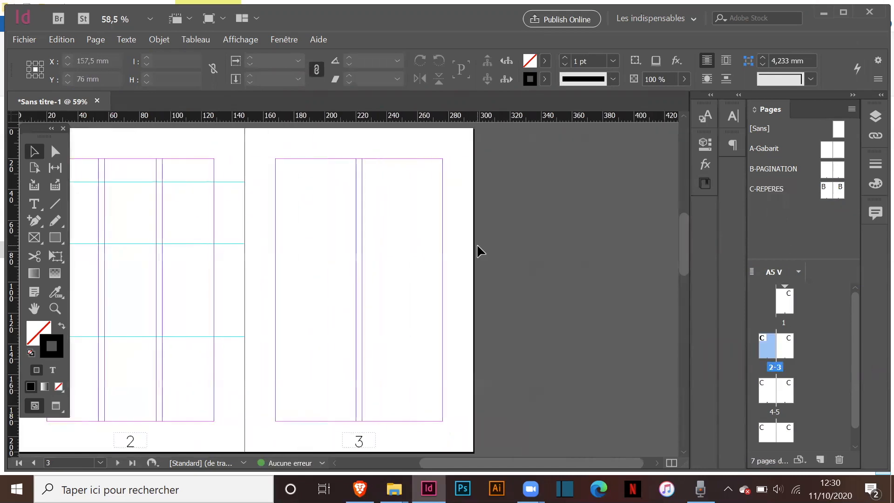
{"action": "scroll", "coordinate": [477, 246], "scroll_direction": "down", "scroll_amount": 6}
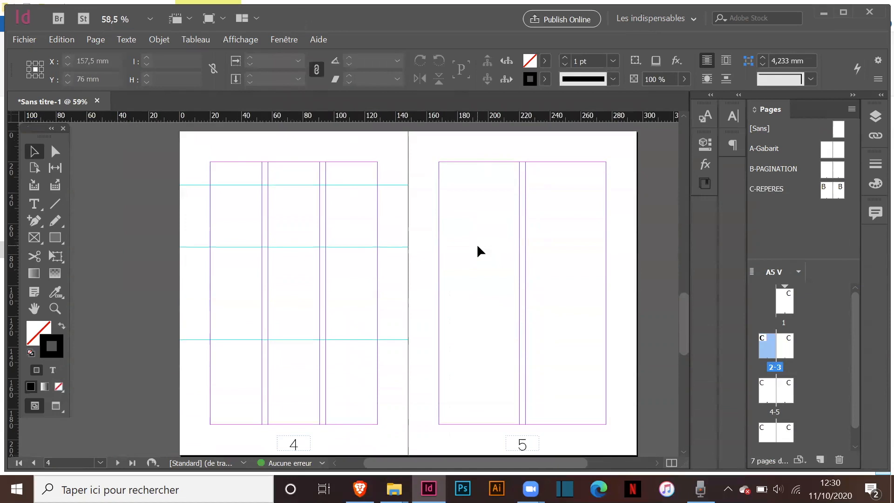
{"action": "scroll", "coordinate": [477, 247], "scroll_direction": "down", "scroll_amount": 2}
{"action": "left_click_drag", "start_coordinate": [288, 204], "coordinate": [385, 306]}
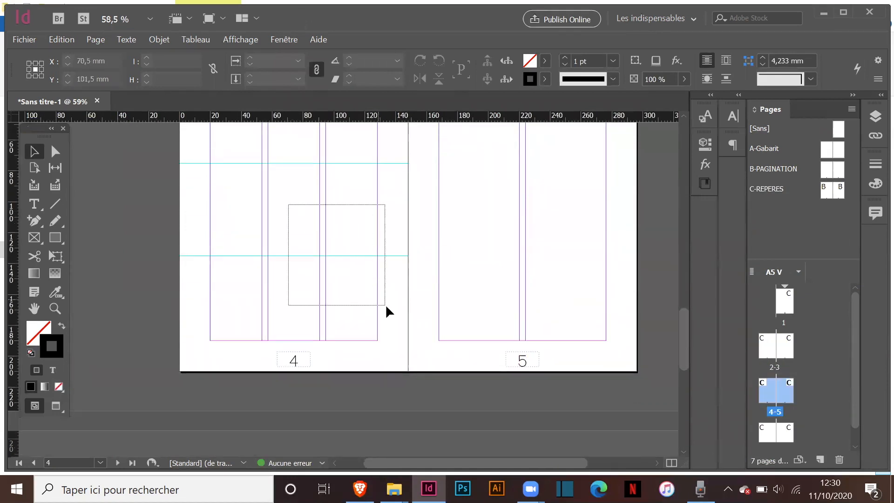
{"action": "left_click_drag", "start_coordinate": [188, 195], "coordinate": [307, 261]}
{"action": "scroll", "coordinate": [307, 260], "scroll_direction": "up", "scroll_amount": 15}
Create a two-page A5 master named TEXTE with prefix D, based on C-REPERES.
{"action": "right_click", "coordinate": [766, 233]}
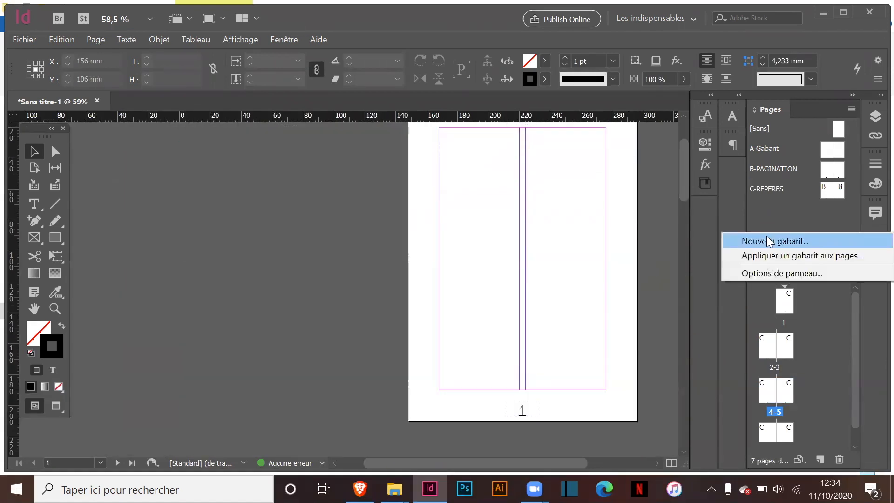
{"action": "left_click", "coordinate": [768, 241]}
{"action": "left_click", "coordinate": [431, 194]}
{"action": "double_click", "coordinate": [431, 194]}
{"action": "key", "text": "BackSpace"}
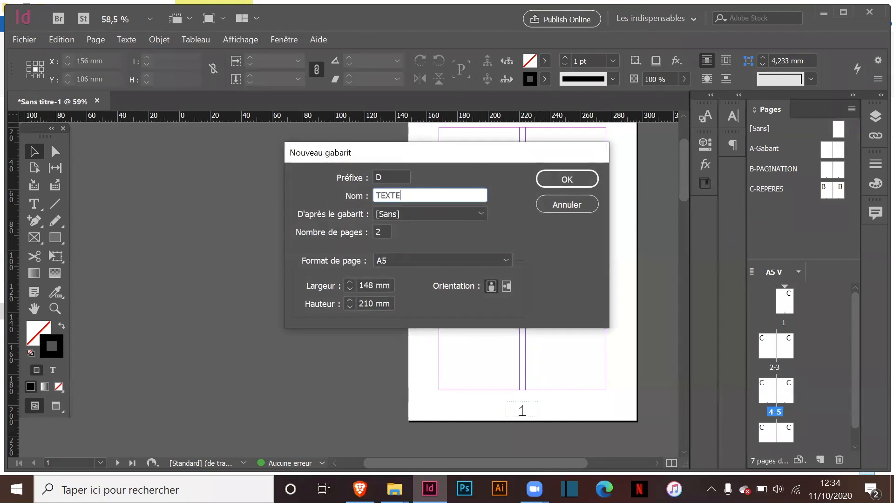
{"action": "left_click", "coordinate": [474, 212]}
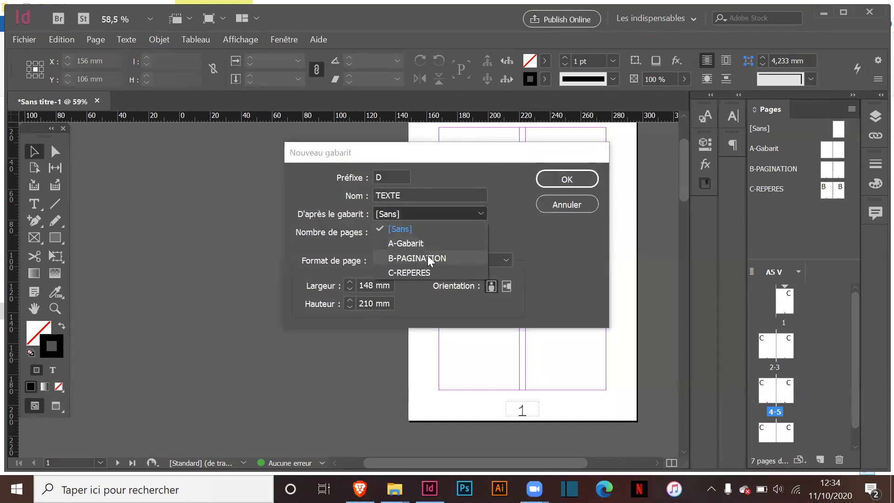
{"action": "left_click", "coordinate": [417, 271]}
{"action": "left_click", "coordinate": [556, 182]}
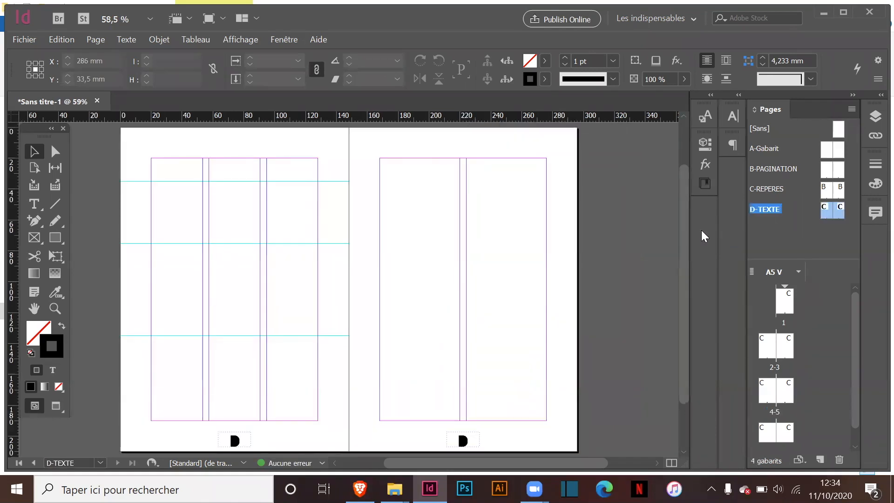
Draw three text frames on the left master page: full-width above the 35 mm guide, first column between 75 and 135 mm, third column below.
{"action": "left_click", "coordinate": [40, 207]}
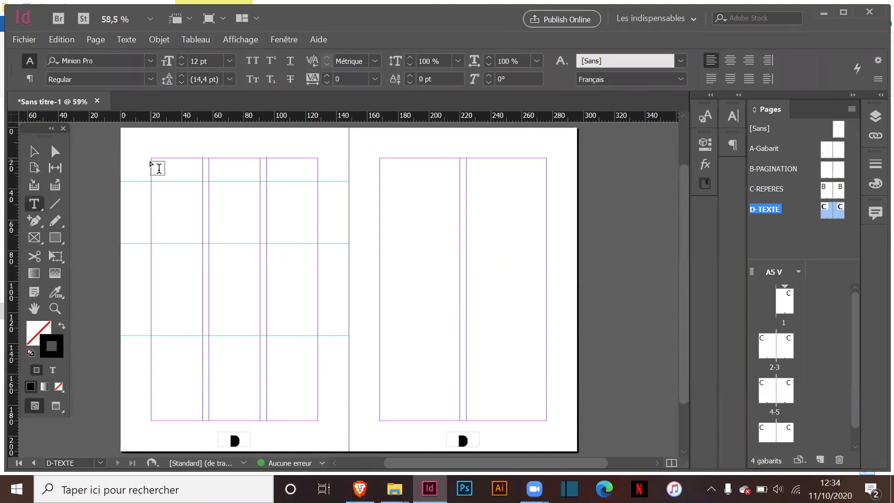
{"action": "left_click_drag", "start_coordinate": [152, 159], "coordinate": [317, 181]}
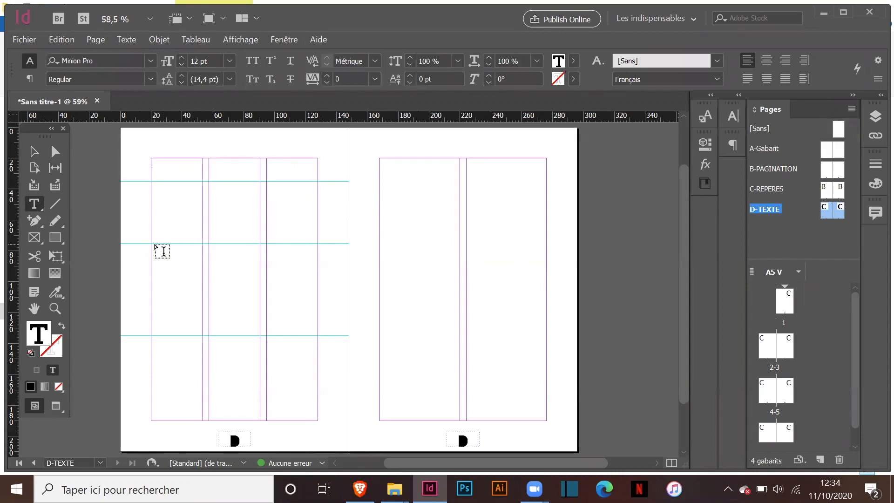
{"action": "left_click_drag", "start_coordinate": [152, 244], "coordinate": [208, 335]}
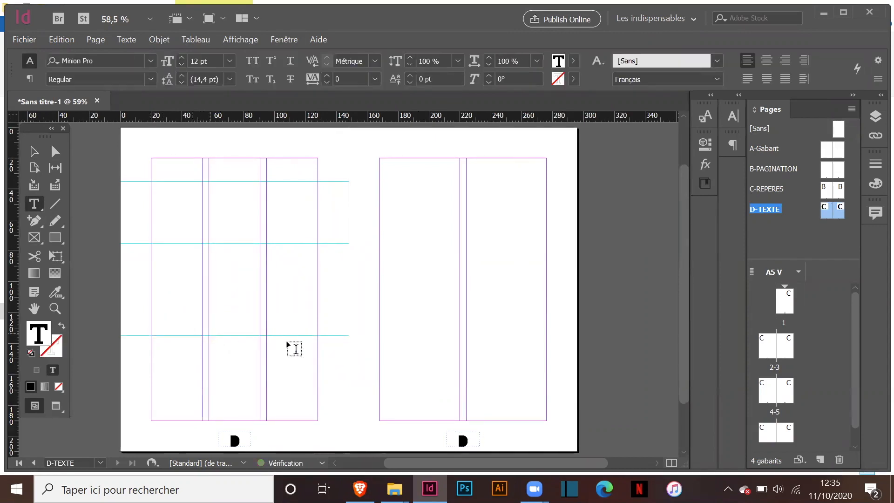
{"action": "left_click_drag", "start_coordinate": [267, 335], "coordinate": [315, 420]}
{"action": "left_click", "coordinate": [34, 151]}
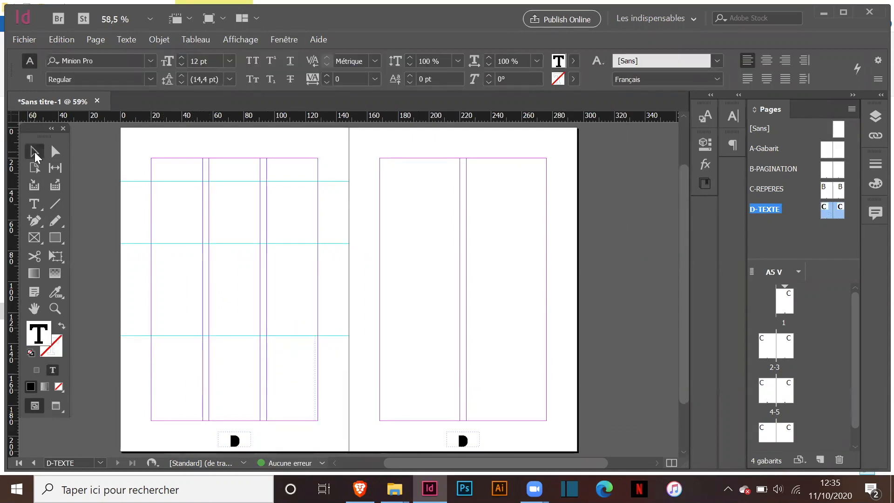
{"action": "left_click_drag", "start_coordinate": [314, 336], "coordinate": [318, 336]}
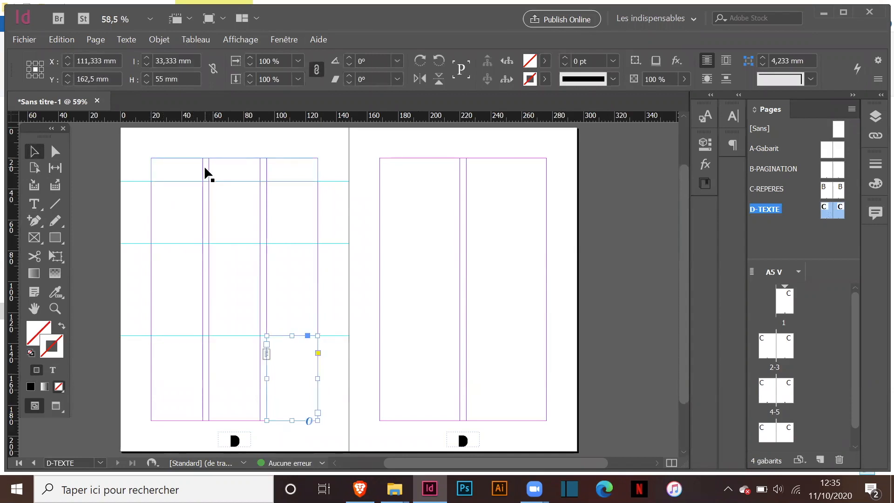
Enter "TITRE" in the full-width upper text frame and format it in Major Mono Display at 36 pt.
{"action": "double_click", "coordinate": [231, 167]}
{"action": "type", "text": "TITRE"}
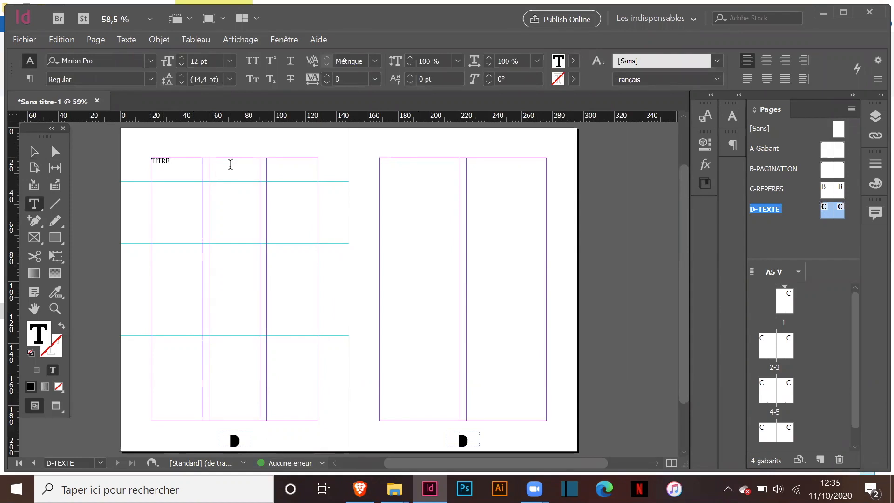
{"action": "double_click", "coordinate": [170, 160]}
{"action": "left_click", "coordinate": [151, 63]}
{"action": "left_click", "coordinate": [210, 249]}
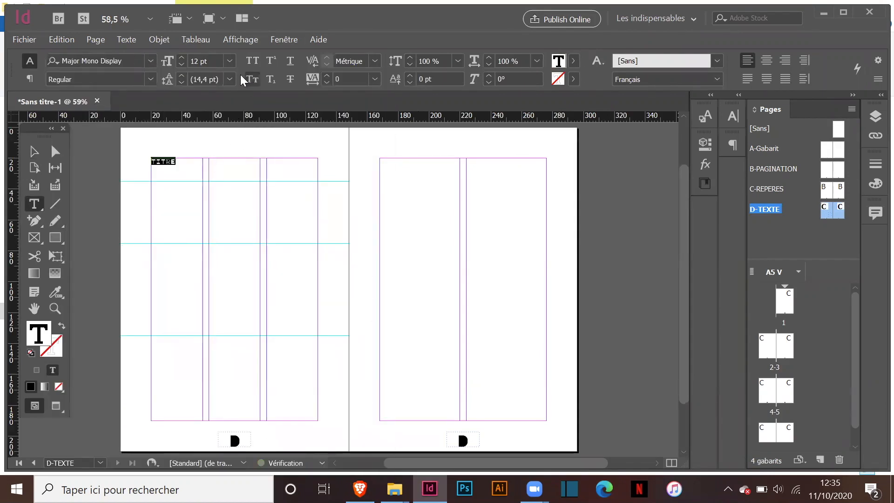
{"action": "left_click", "coordinate": [229, 61]}
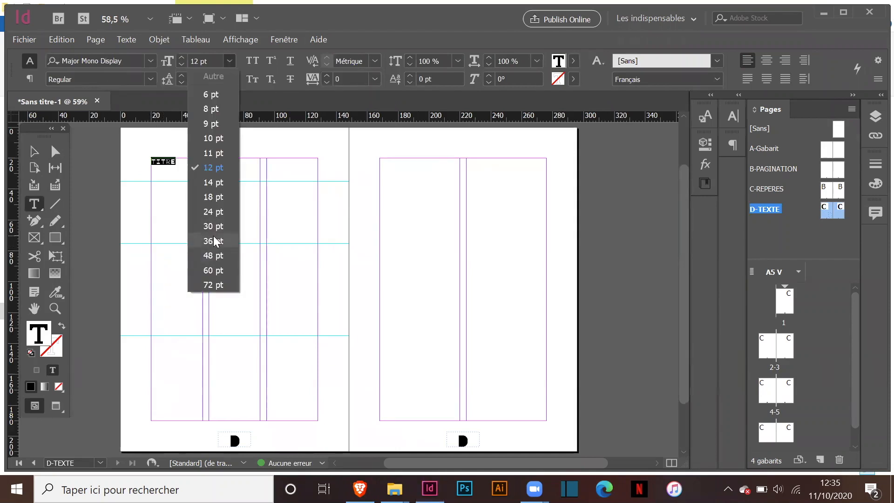
{"action": "left_click", "coordinate": [216, 240]}
Centre the TITRE paragraph horizontally in its text frame and deselect it.
{"action": "left_click", "coordinate": [732, 146]}
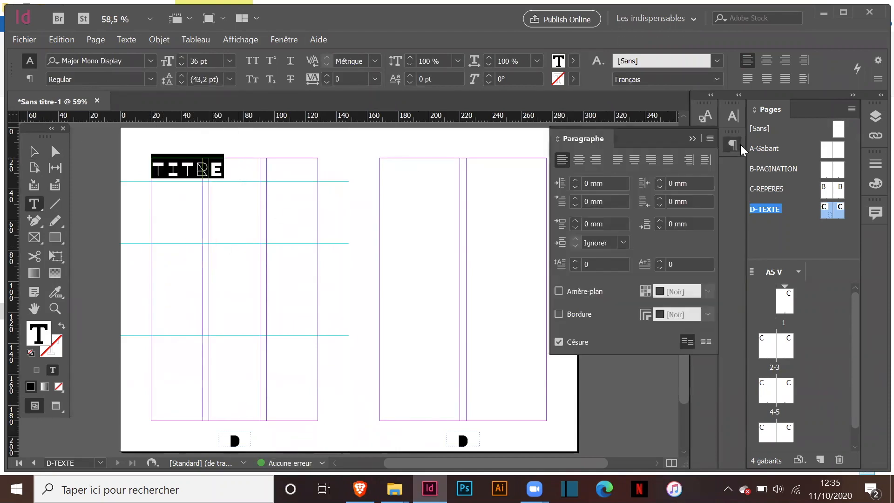
{"action": "left_click", "coordinate": [578, 160]}
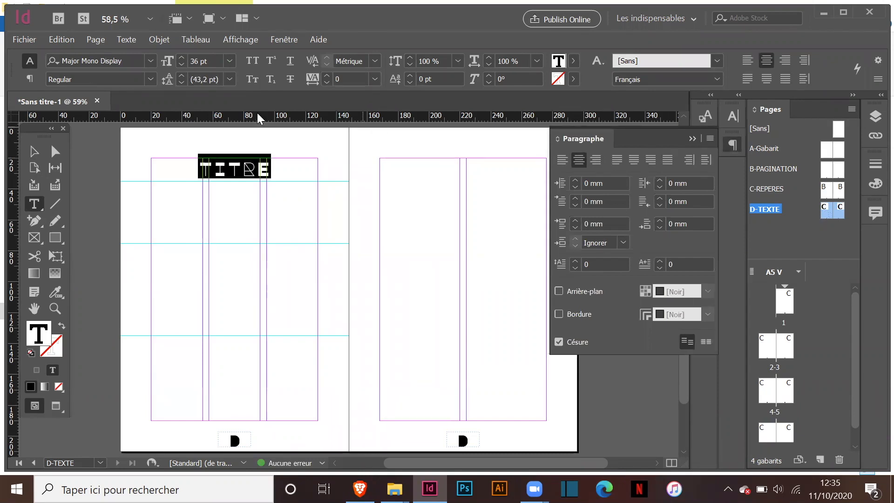
{"action": "left_click", "coordinate": [34, 151]}
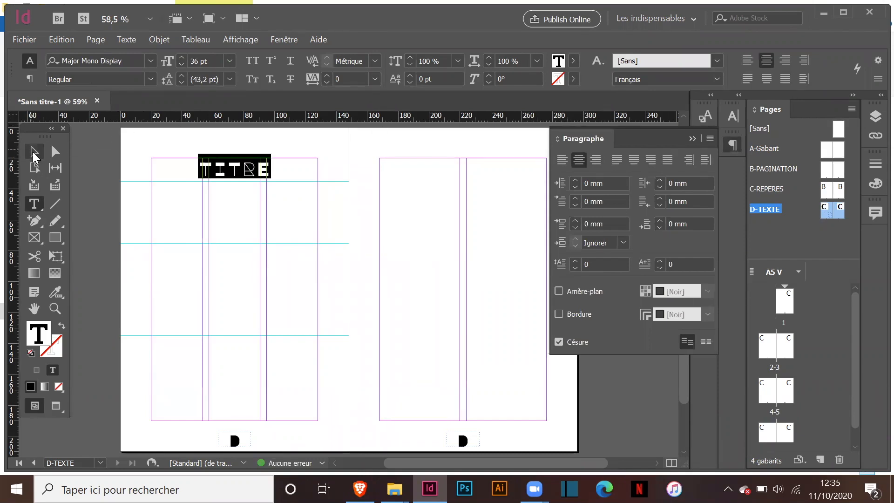
{"action": "left_click", "coordinate": [435, 266]}
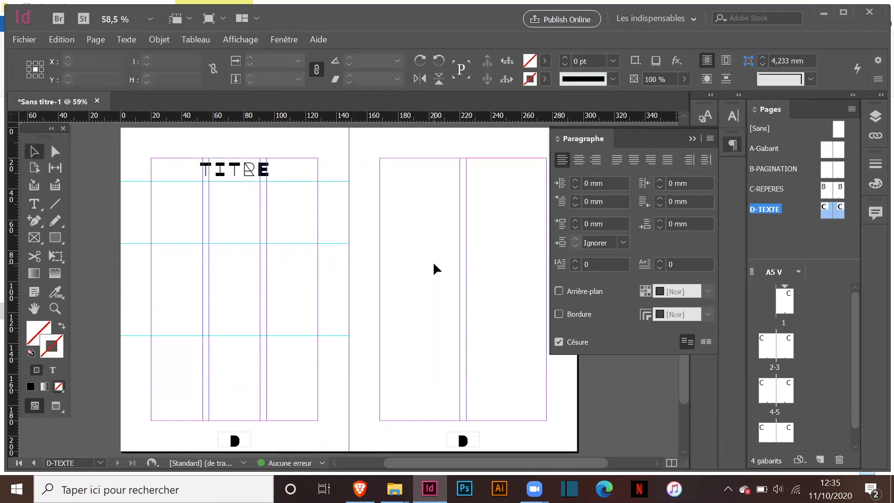
{"action": "left_click", "coordinate": [694, 139]}
Enter "texte" in the first-column text frame and set its font to Goblin One.
{"action": "key", "text": "t"}
{"action": "left_click", "coordinate": [162, 240]}
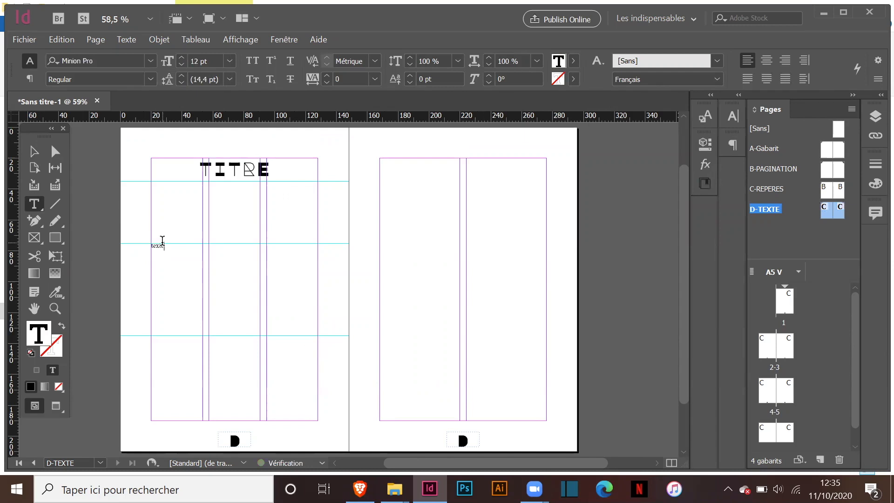
{"action": "double_click", "coordinate": [163, 246]}
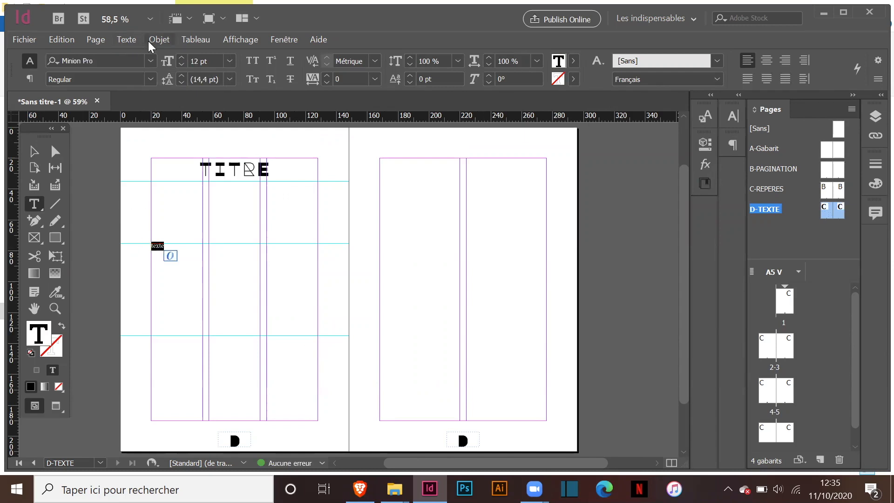
{"action": "left_click", "coordinate": [53, 64]}
{"action": "type", "text": "Goblin One"}
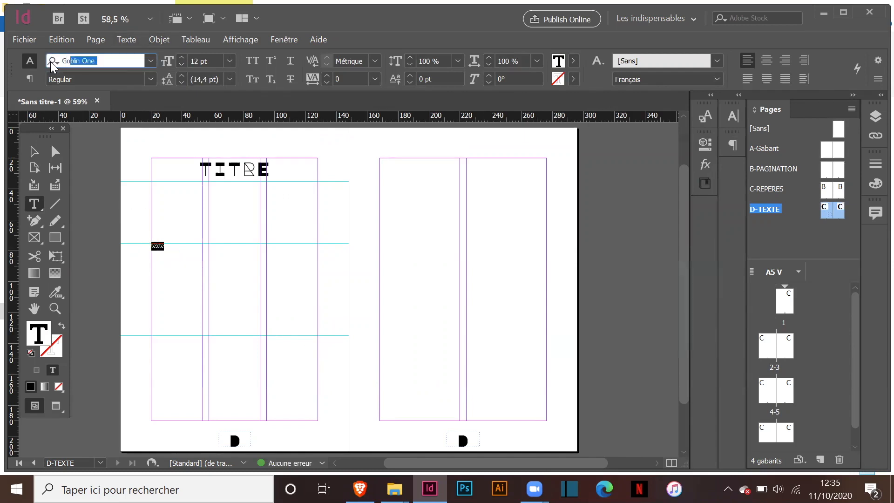
{"action": "key", "text": "Return"}
Set the tracking of the first-column text to -50 and centre its paragraph.
{"action": "left_click", "coordinate": [733, 117]}
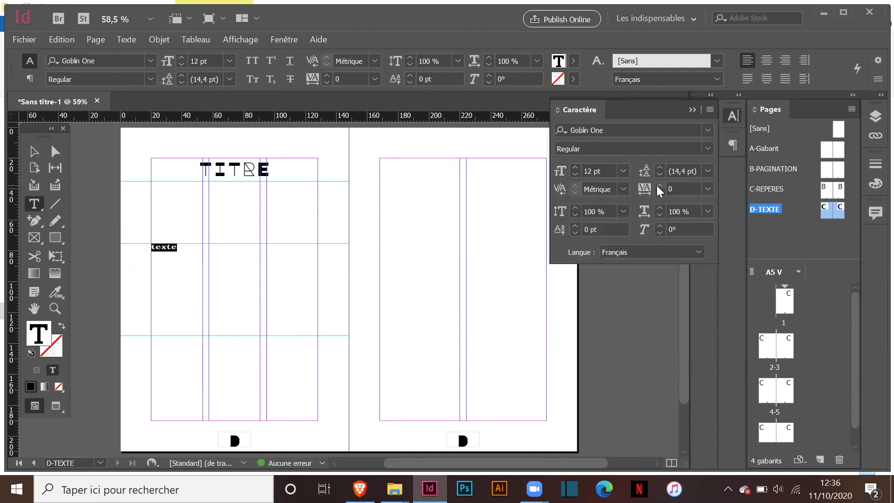
{"action": "left_click", "coordinate": [708, 189]}
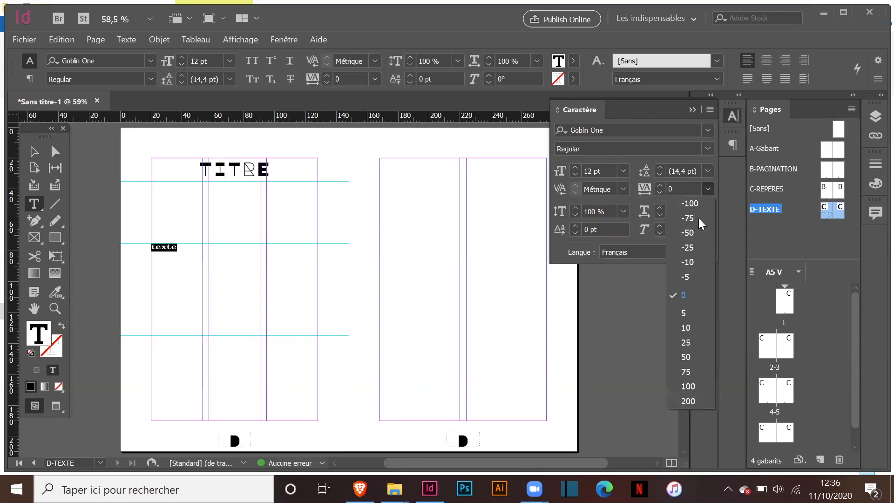
{"action": "left_click", "coordinate": [694, 232]}
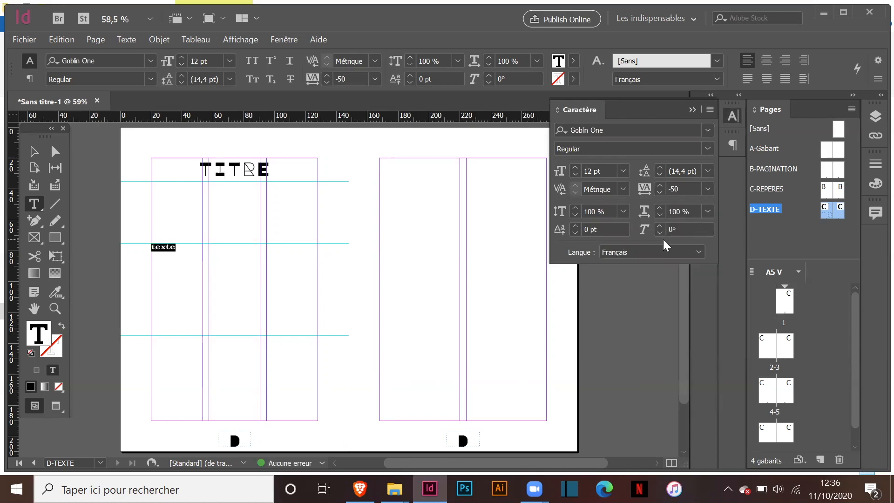
{"action": "left_click", "coordinate": [732, 142]}
{"action": "left_click", "coordinate": [580, 160]}
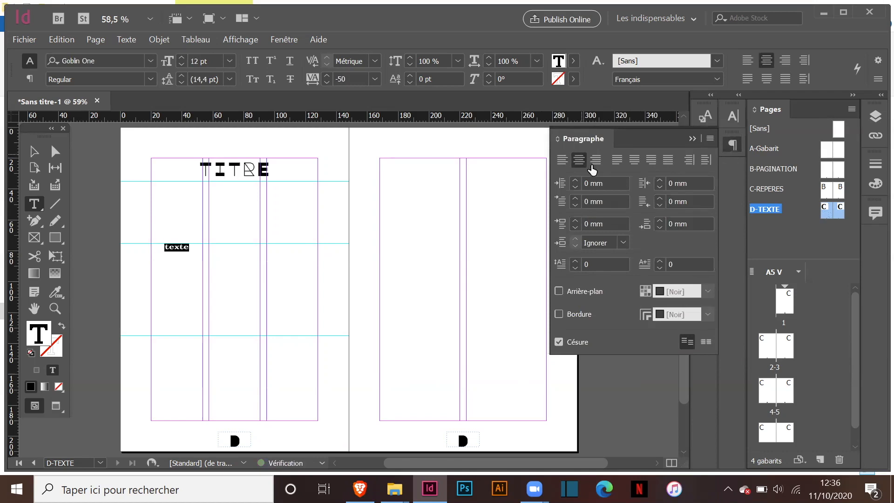
Add a paragraph background to the first-column text in the swatch C=100 M=90 J=10 N=0.
{"action": "left_click", "coordinate": [559, 291]}
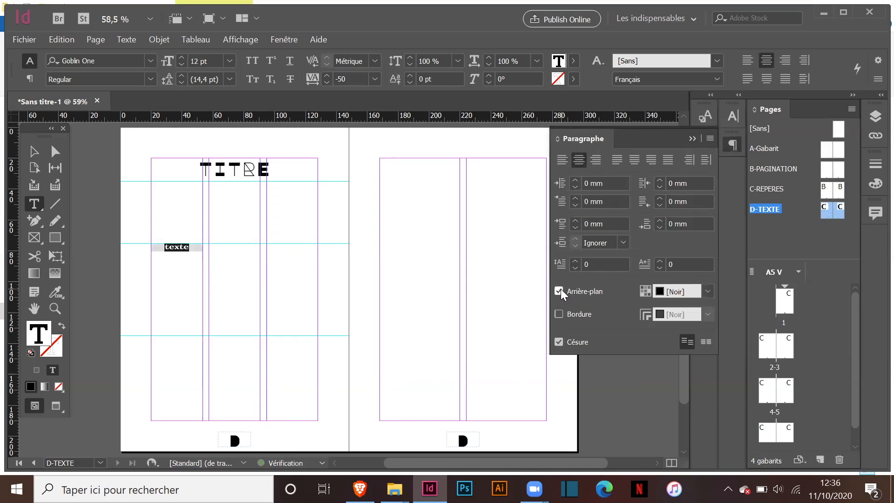
{"action": "left_click", "coordinate": [708, 291]}
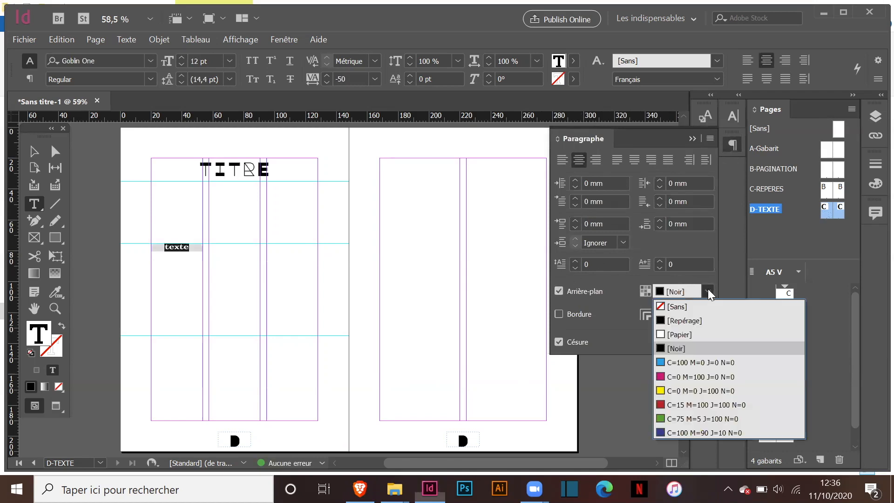
{"action": "left_click", "coordinate": [671, 431]}
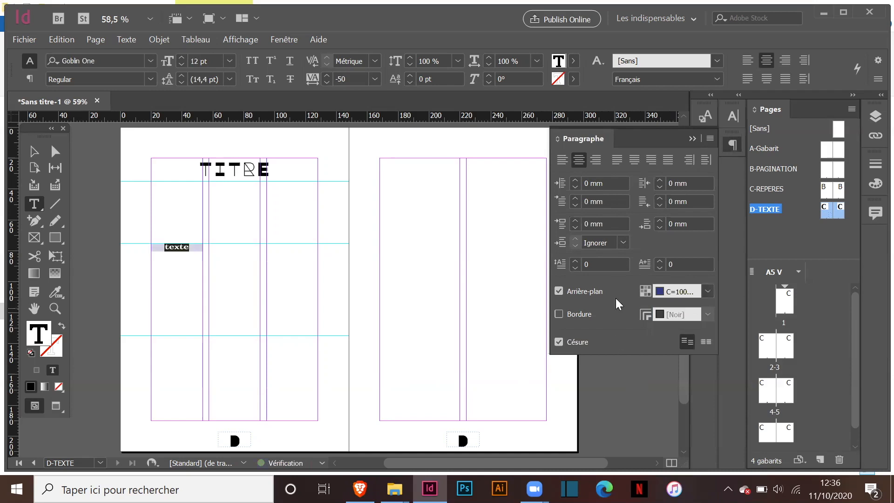
Change the first-column text's fill colour to the bright blue 001cff.
{"action": "double_click", "coordinate": [559, 60]}
{"action": "left_click", "coordinate": [375, 289]}
{"action": "left_click_drag", "start_coordinate": [359, 272], "coordinate": [441, 367]}
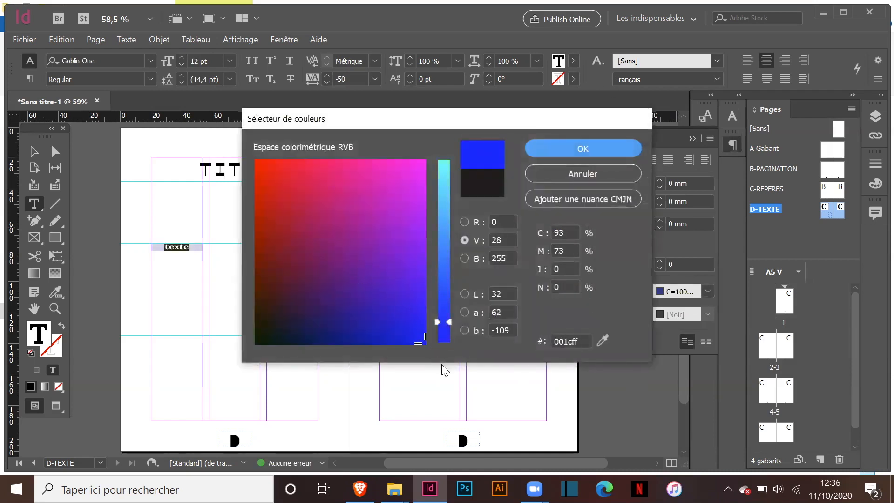
{"action": "left_click", "coordinate": [585, 145]}
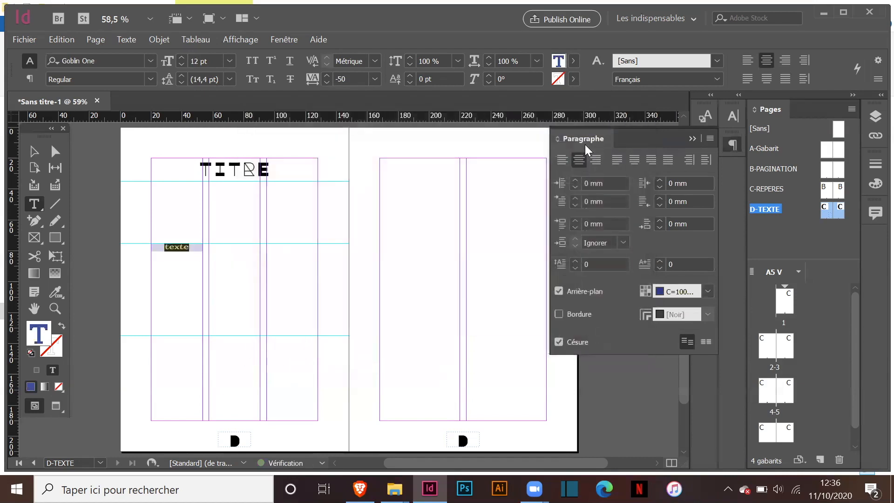
{"action": "left_click", "coordinate": [692, 139]}
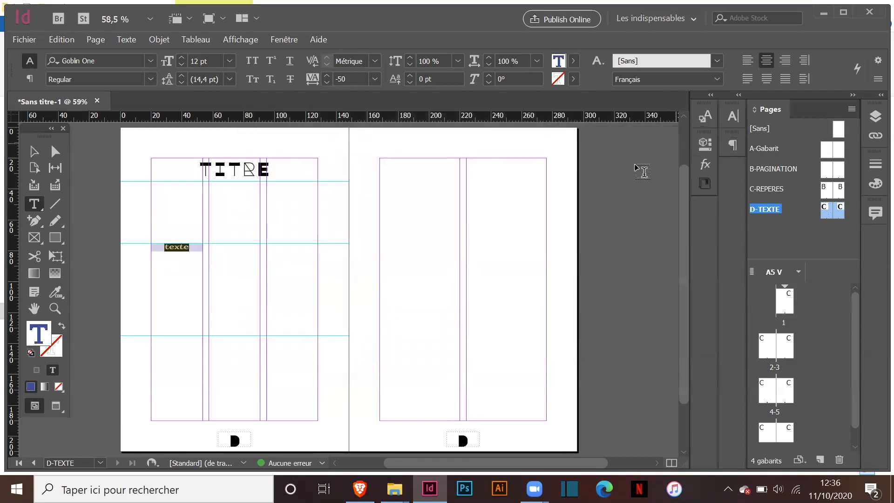
Enter "texte" in the third-column text frame and set its font to Allerta Stencil.
{"action": "left_click", "coordinate": [283, 373]}
{"action": "type", "text": "texte"}
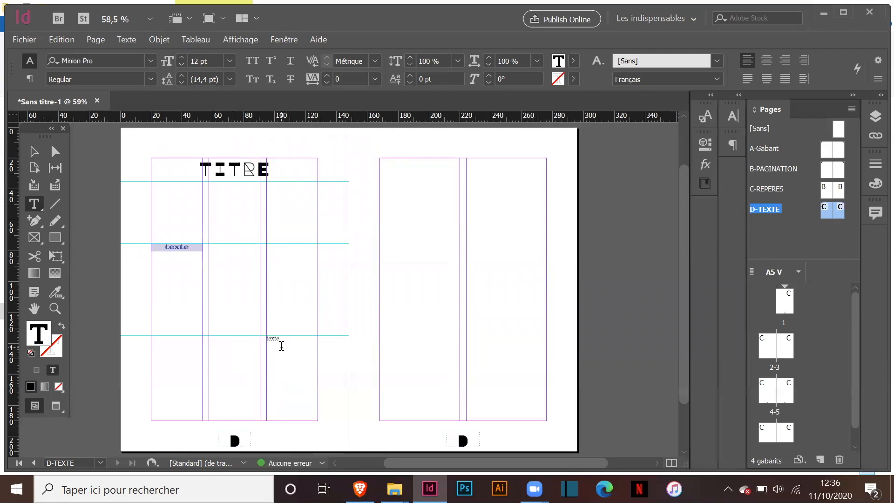
{"action": "double_click", "coordinate": [279, 345]}
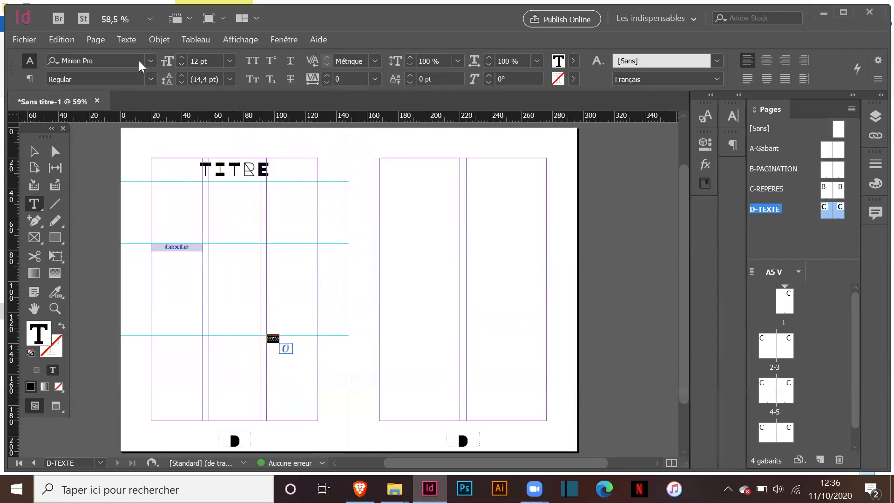
{"action": "left_click", "coordinate": [123, 60]}
{"action": "type", "text": "A"}
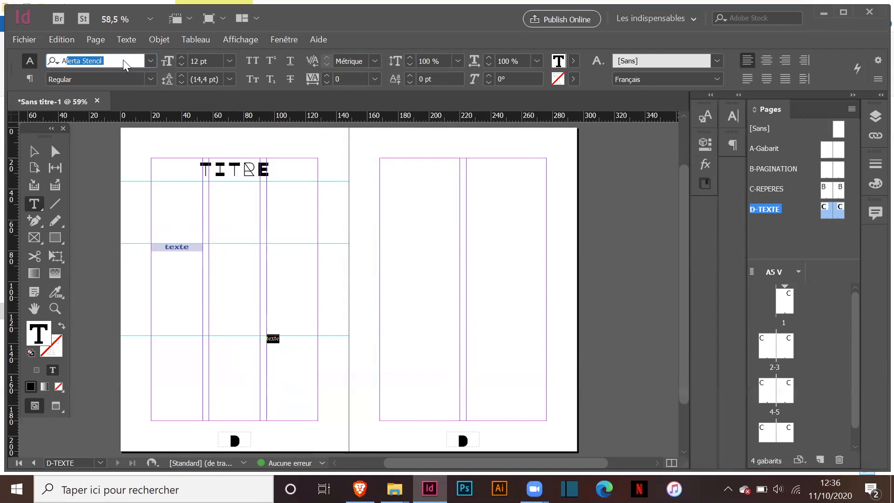
{"action": "type", "text": "llerta"}
{"action": "key", "text": "Return"}
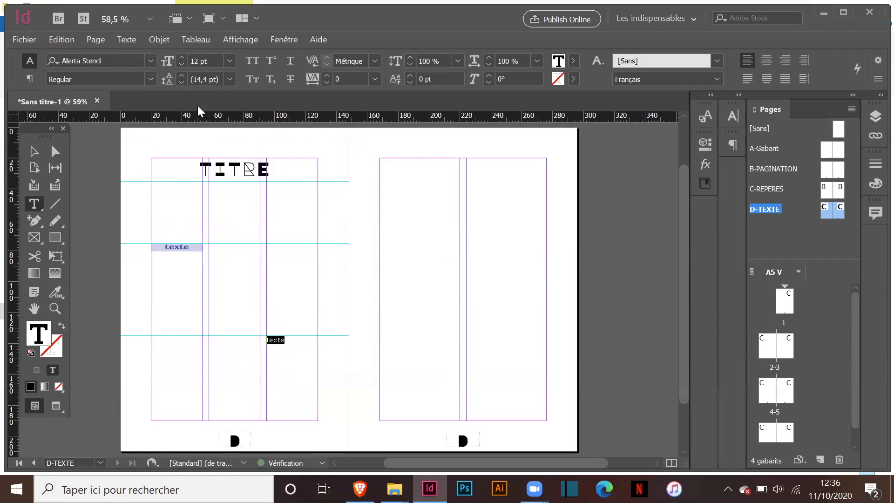
Justify all lines of the third-column text and set its character skew to 30°.
{"action": "left_click", "coordinate": [731, 146]}
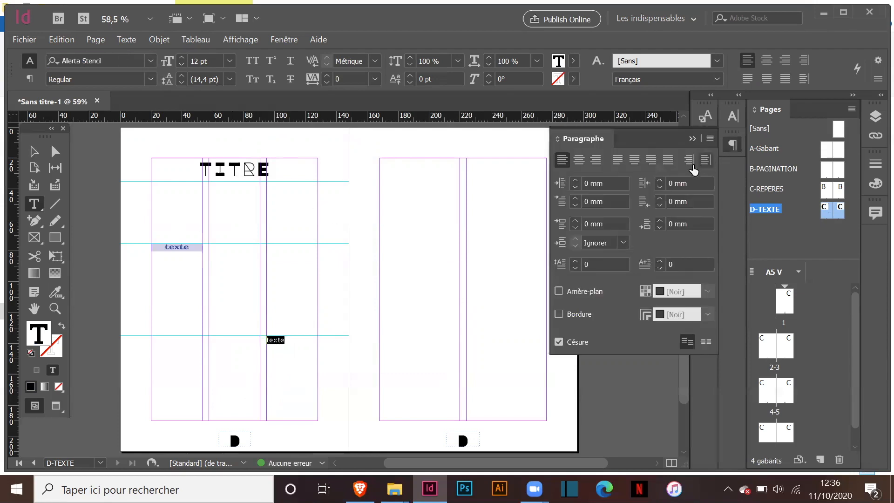
{"action": "left_click", "coordinate": [668, 169]}
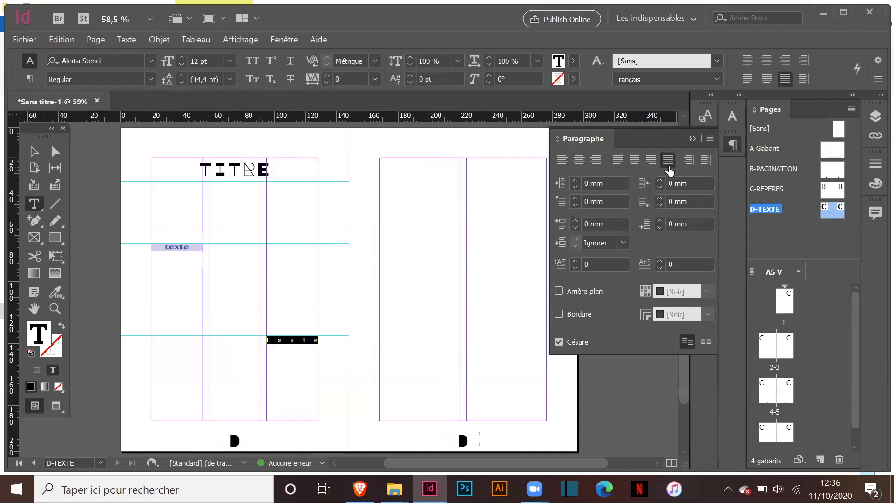
{"action": "left_click", "coordinate": [733, 116]}
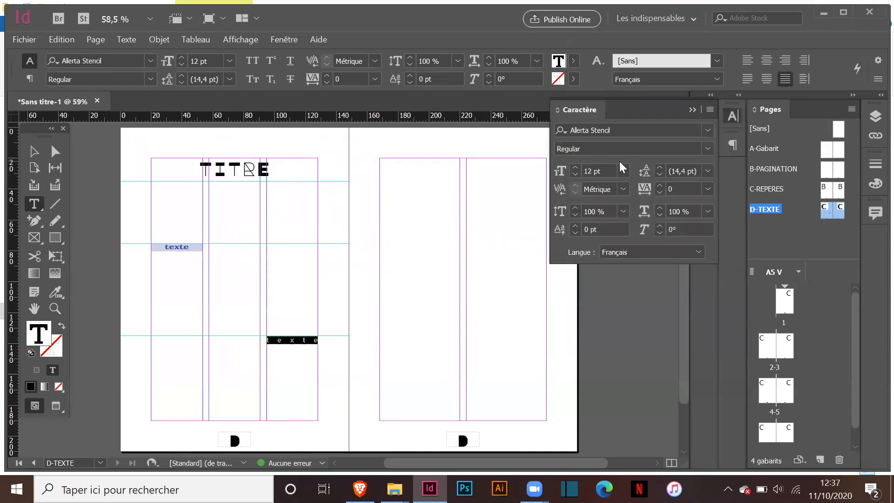
{"action": "left_click", "coordinate": [679, 227]}
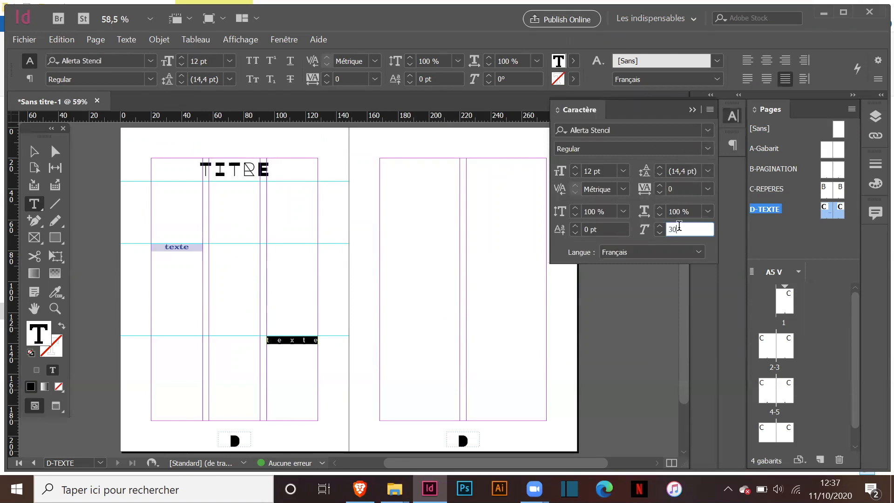
{"action": "key", "text": "Return"}
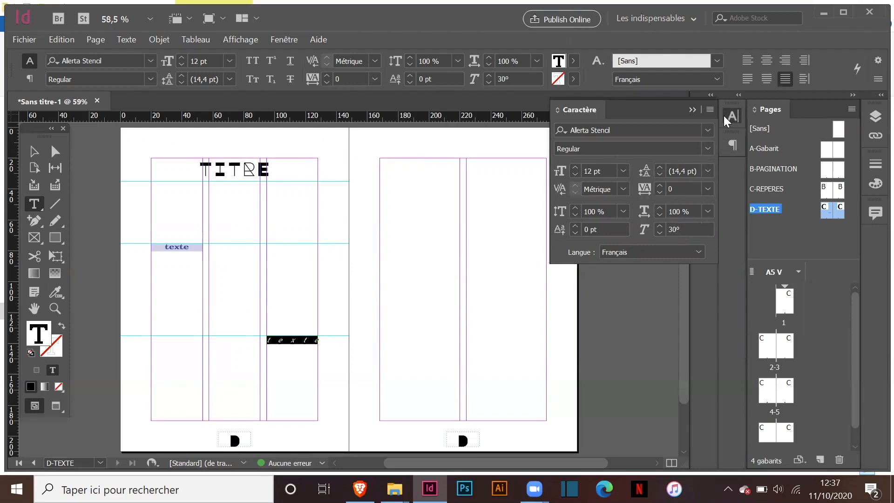
{"action": "left_click", "coordinate": [692, 110]}
Change the third-column text's fill colour to the bright blue 001cff and deselect it.
{"action": "double_click", "coordinate": [558, 60]}
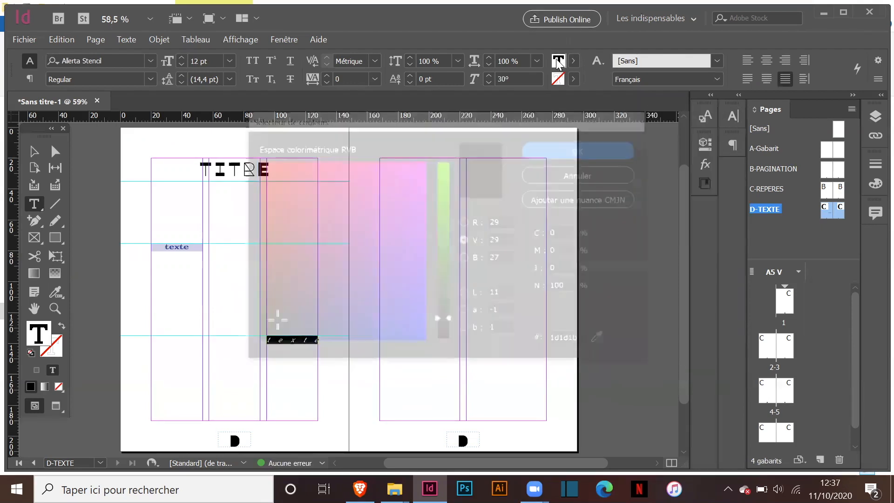
{"action": "left_click_drag", "start_coordinate": [400, 289], "coordinate": [456, 376]}
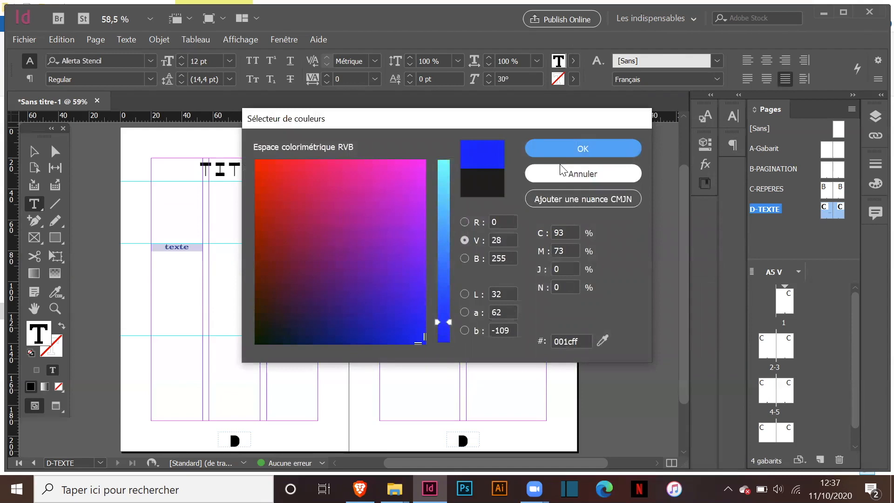
{"action": "left_click", "coordinate": [565, 153]}
{"action": "left_click", "coordinate": [35, 152]}
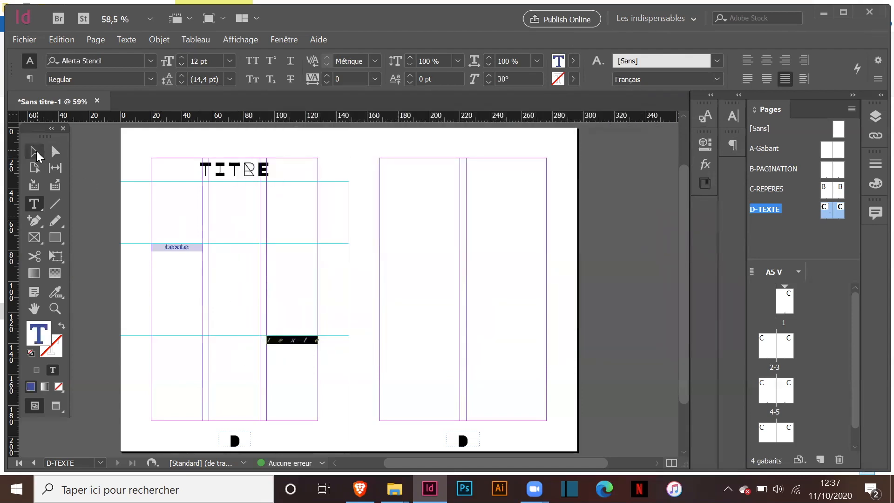
{"action": "left_click", "coordinate": [364, 250]}
Apply the D-TEXTE master to all pages of the document.
{"action": "right_click", "coordinate": [767, 212]}
{"action": "left_click", "coordinate": [650, 301]}
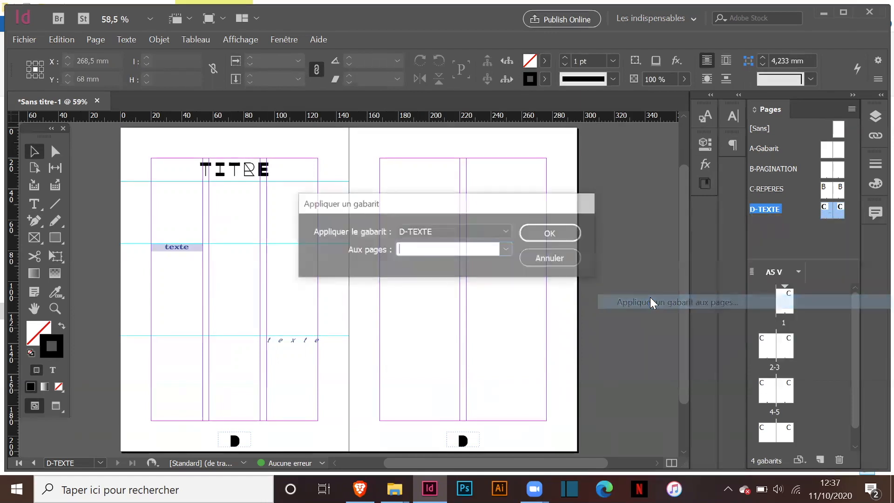
{"action": "left_click", "coordinate": [501, 251]}
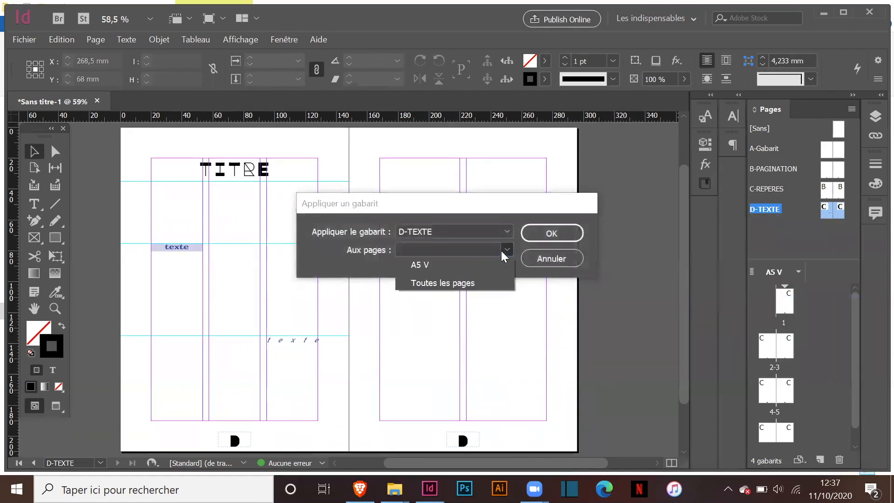
{"action": "left_click", "coordinate": [460, 281]}
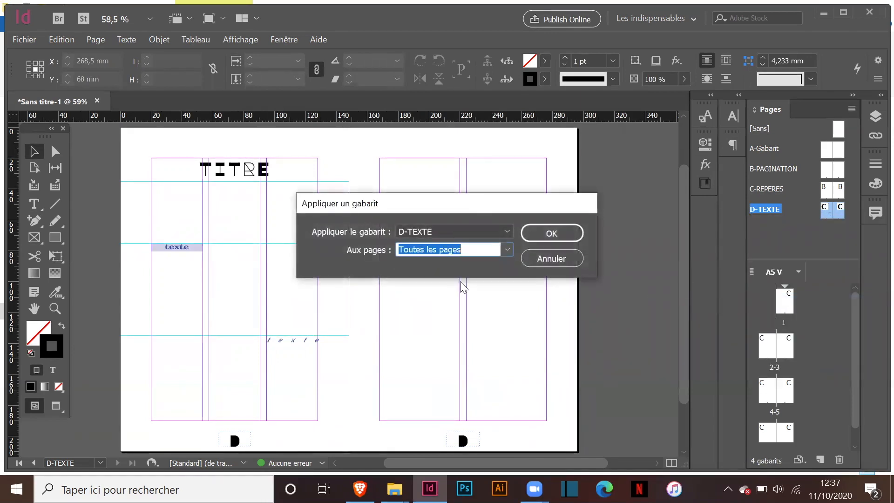
{"action": "left_click", "coordinate": [553, 234]}
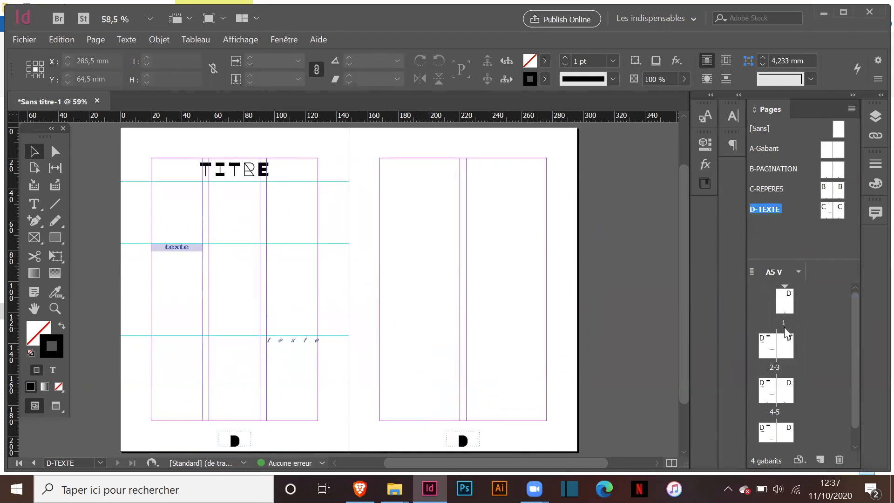
On page 2, override the master's title frame and replace its placeholder with "LE BLEU".
{"action": "double_click", "coordinate": [764, 346]}
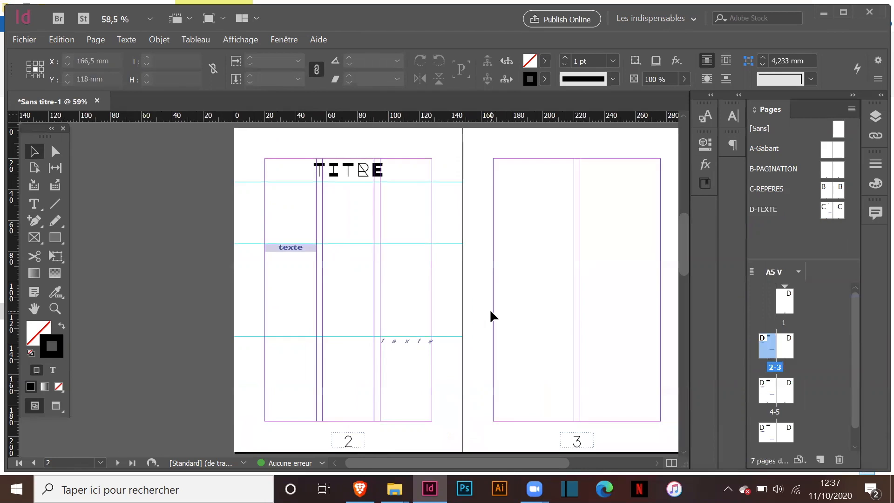
{"action": "scroll", "coordinate": [489, 309], "scroll_direction": "down", "scroll_amount": 8}
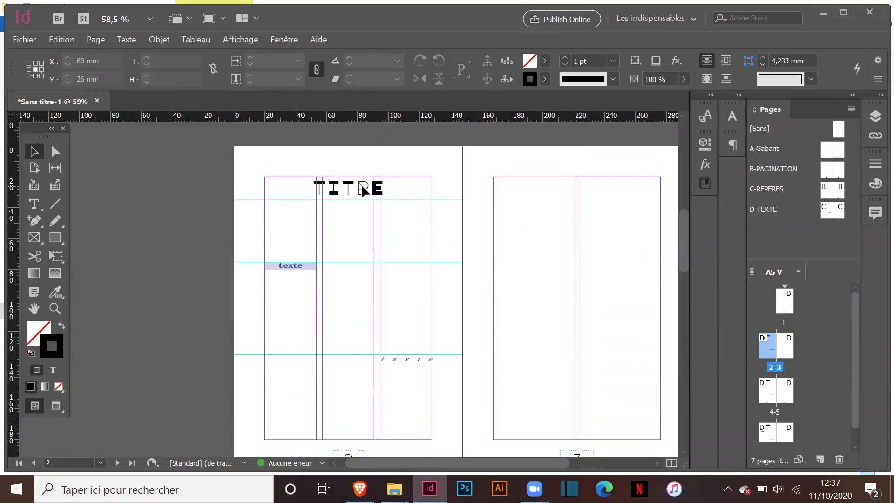
{"action": "left_click", "coordinate": [361, 183]}
{"action": "double_click", "coordinate": [361, 183]}
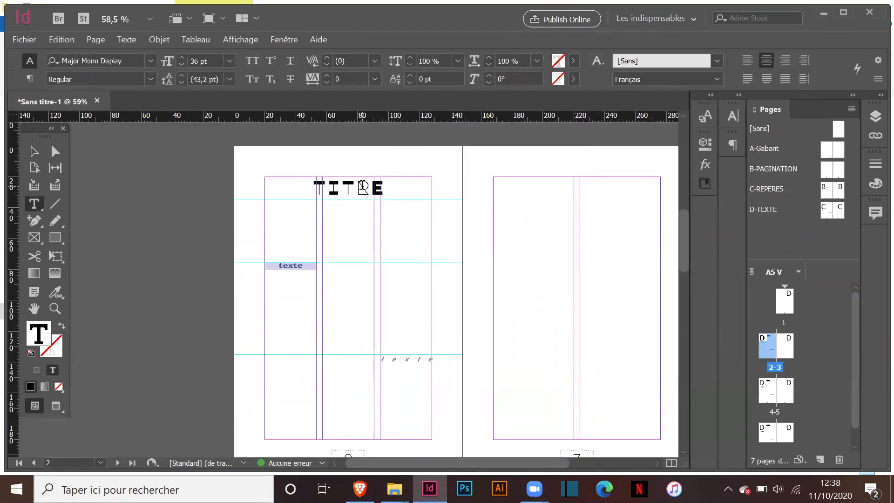
{"action": "left_click_drag", "start_coordinate": [387, 187], "coordinate": [312, 190]}
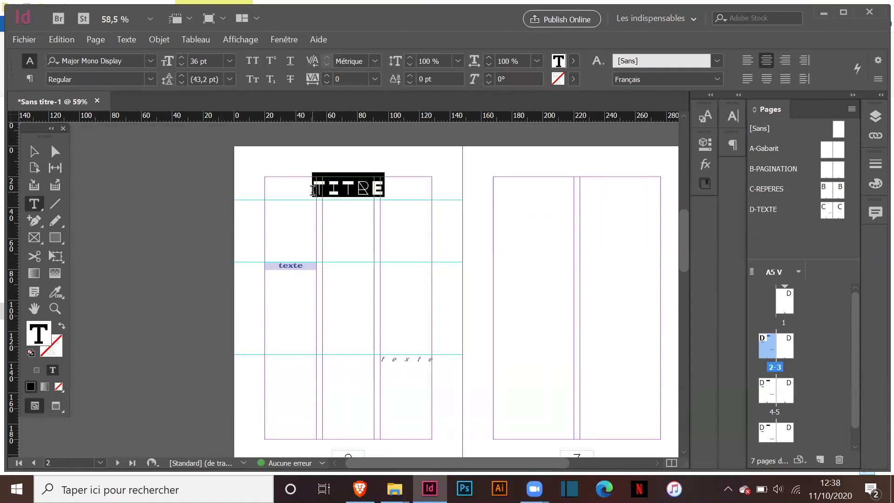
{"action": "key", "text": "BackSpace"}
{"action": "type", "text": "LE BLEU"}
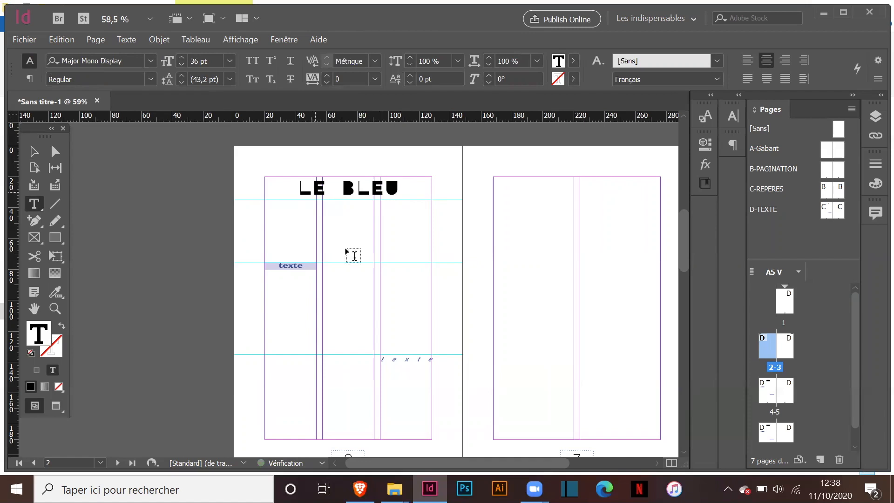
{"action": "key", "text": "Escape"}
Replace the first-column placeholder on page 2 with "Des fleurs et du bleu pour nos yeux, pour respirer".
{"action": "left_click", "coordinate": [288, 302]}
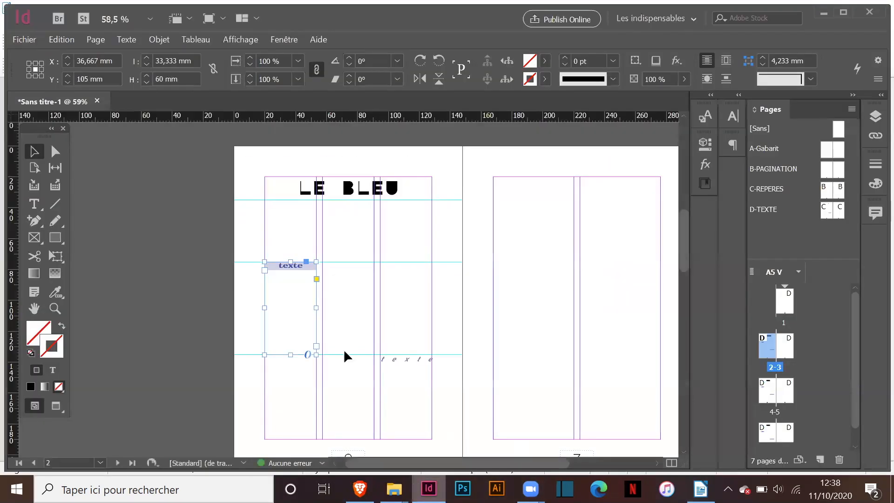
{"action": "double_click", "coordinate": [292, 266]}
{"action": "type", "text": "Des fleurs et du bleu pour nos yeux, pour respirer"}
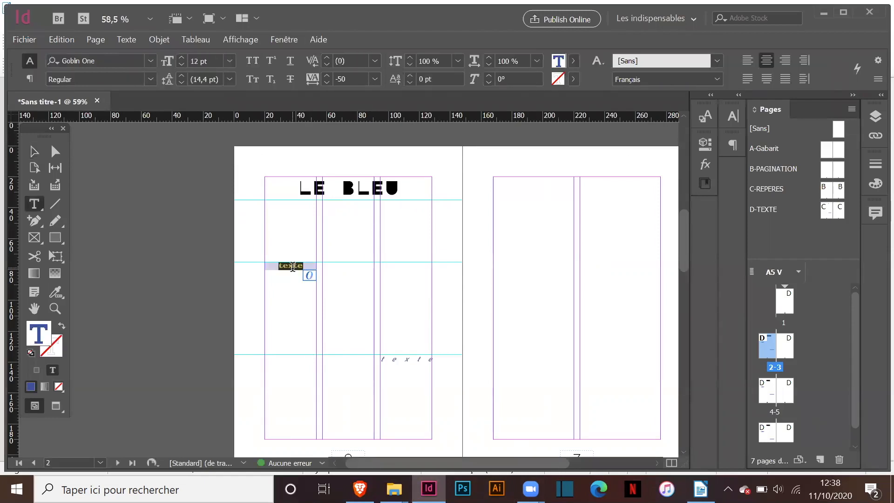
Add three blank lines above the first-column text and four below it to extend its background through the frame.
{"action": "left_click", "coordinate": [269, 261]}
{"action": "key", "text": "Return"}
{"action": "key", "text": "Return"}
{"action": "key", "text": "Return"}
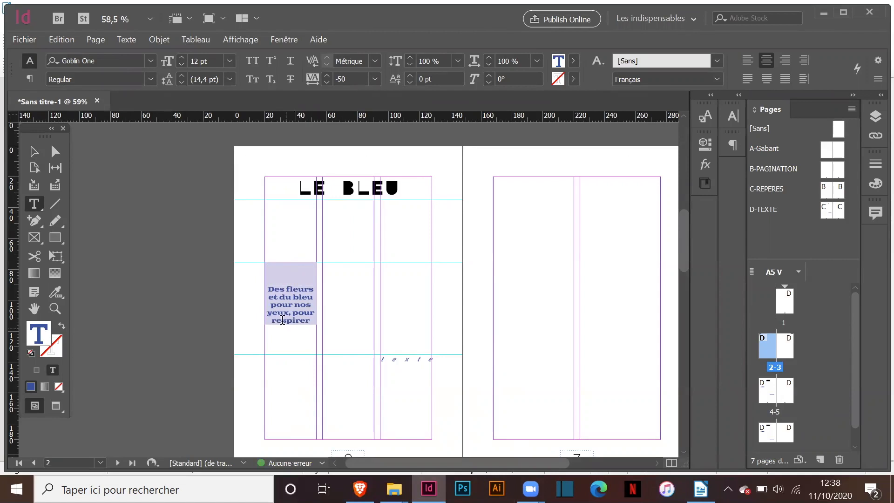
{"action": "left_click", "coordinate": [309, 320]}
{"action": "key", "text": "Return"}
{"action": "key", "text": "Return"}
{"action": "key", "text": "Return"}
{"action": "key", "text": "Return"}
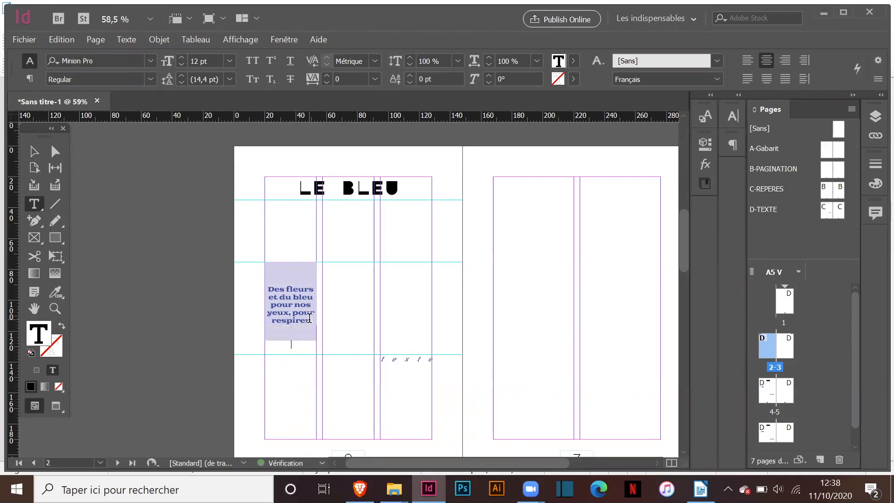
{"action": "key", "text": "Escape"}
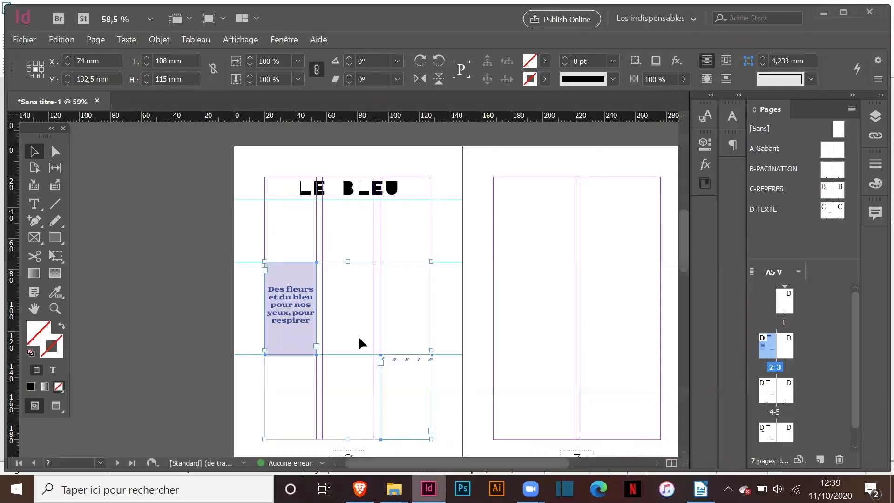
Replace the third-column placeholder on page 2 with "bleu comme l'océan, la pluie ou le ciel".
{"action": "key", "text": "t"}
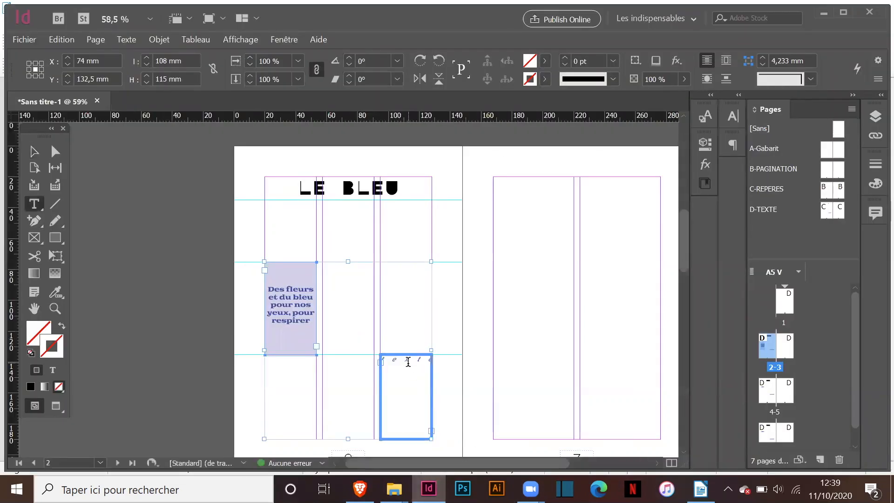
{"action": "left_click", "coordinate": [408, 361]}
{"action": "double_click", "coordinate": [408, 362]}
{"action": "type", "text": "bleu comme l'océan, la pluie ou le ciel"}
Insert seven blank lines above the third-column text to push it down to the frame's lower end, then deselect it.
{"action": "left_click", "coordinate": [382, 358]}
{"action": "key", "text": "Return"}
{"action": "key", "text": "Return"}
{"action": "key", "text": "Return"}
{"action": "key", "text": "Return"}
{"action": "key", "text": "Return"}
{"action": "key", "text": "Return"}
{"action": "key", "text": "Return"}
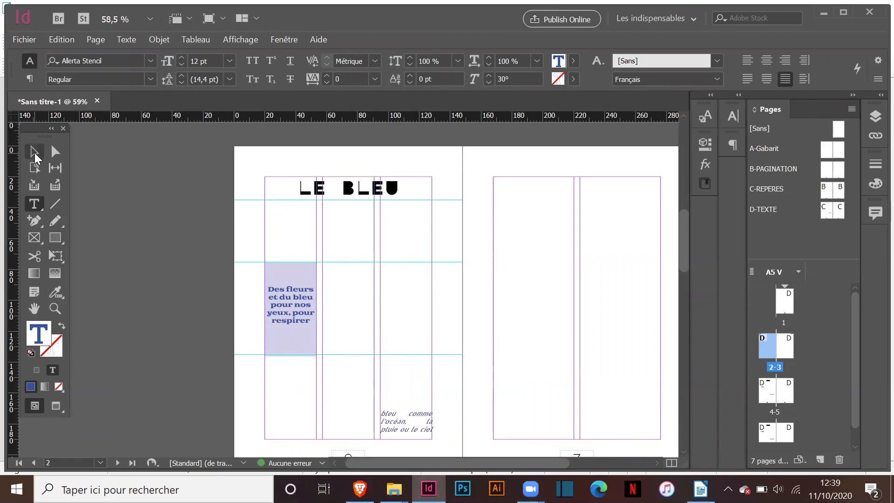
{"action": "left_click", "coordinate": [35, 153]}
{"action": "left_click", "coordinate": [481, 285]}
{"action": "double_click", "coordinate": [764, 393]}
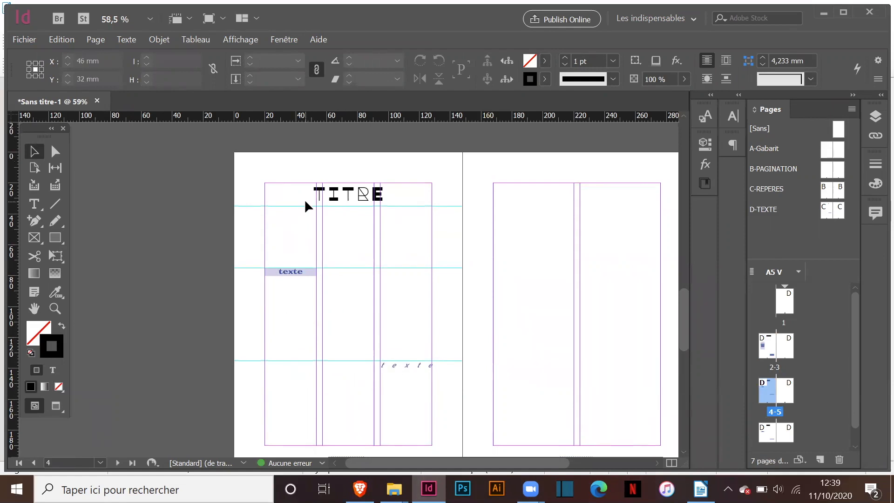
{"action": "scroll", "coordinate": [424, 204], "scroll_direction": "up", "scroll_amount": 5}
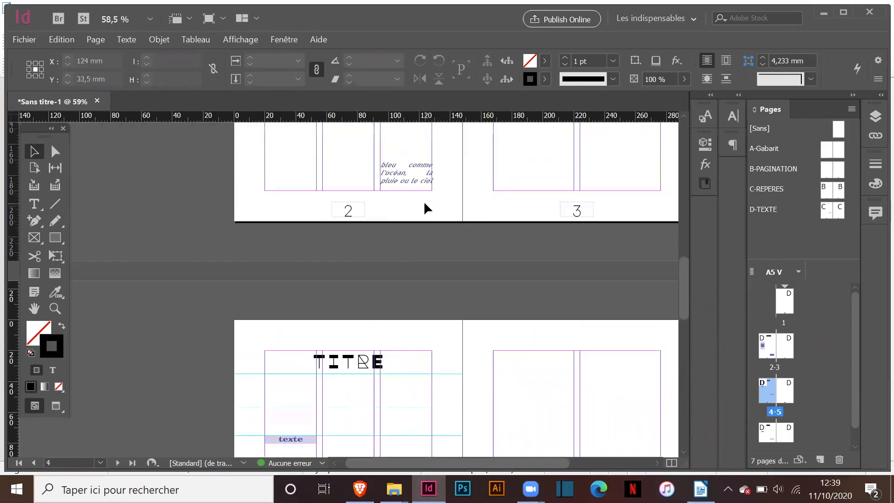
{"action": "scroll", "coordinate": [372, 186], "scroll_direction": "up", "scroll_amount": 2}
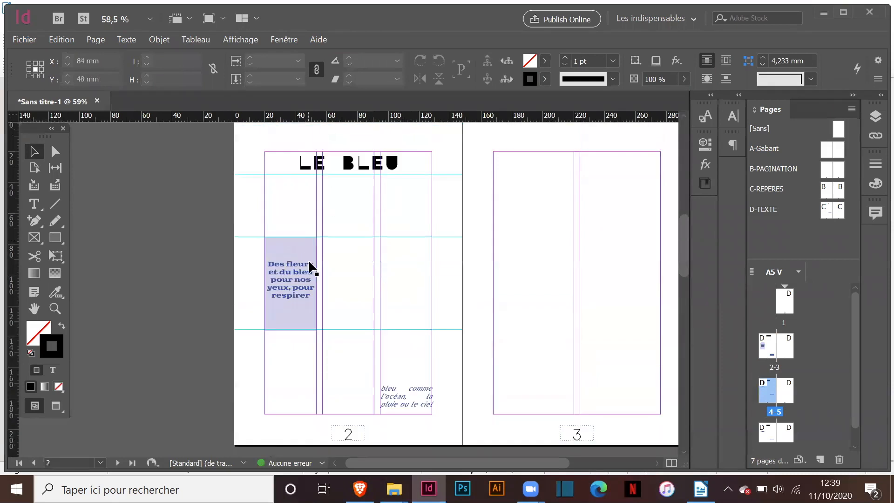
{"action": "left_click", "coordinate": [327, 163]}
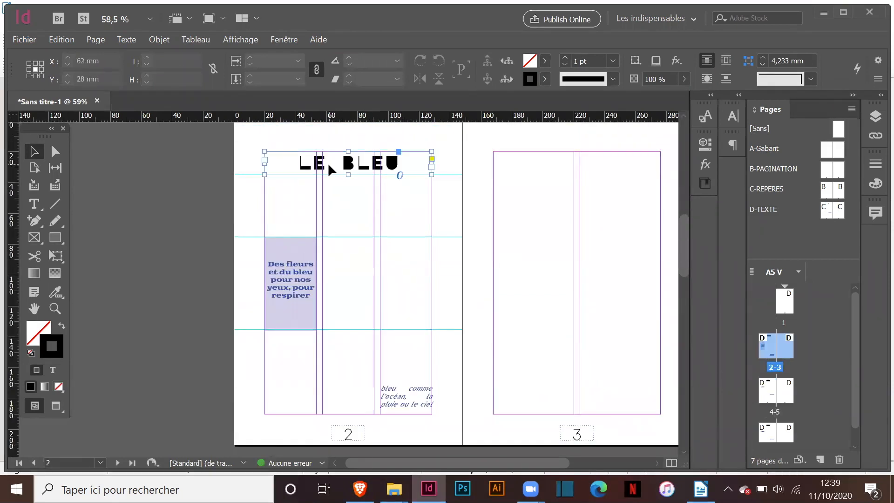
Create a two-page A5 master with prefix E, named FORMES and based on D-TEXTE.
{"action": "right_click", "coordinate": [791, 228]}
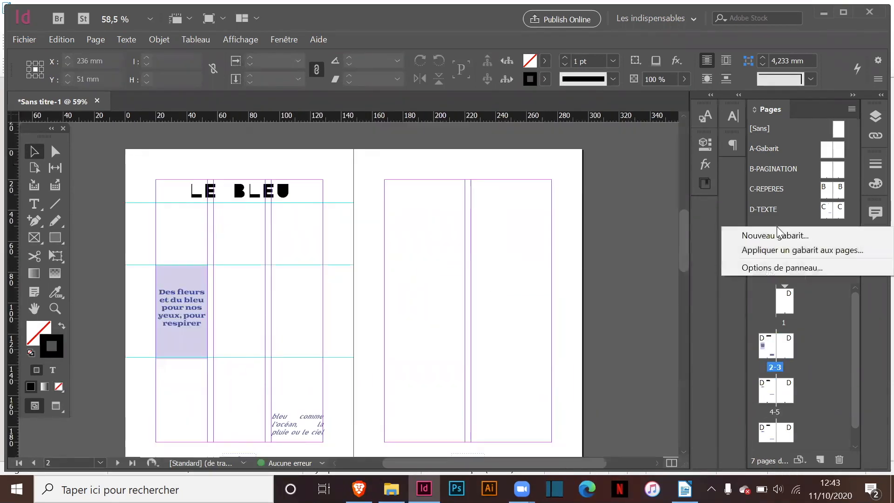
{"action": "left_click", "coordinate": [772, 245]}
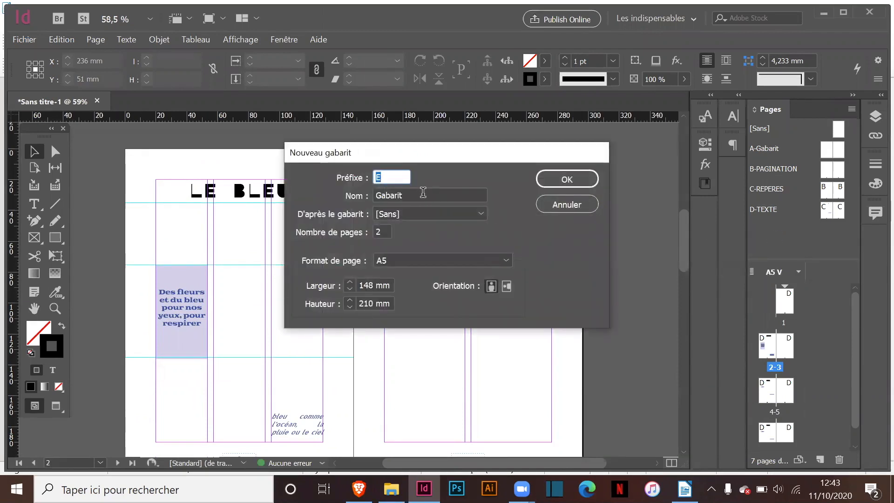
{"action": "key", "text": "Tab"}
{"action": "type", "text": "F"}
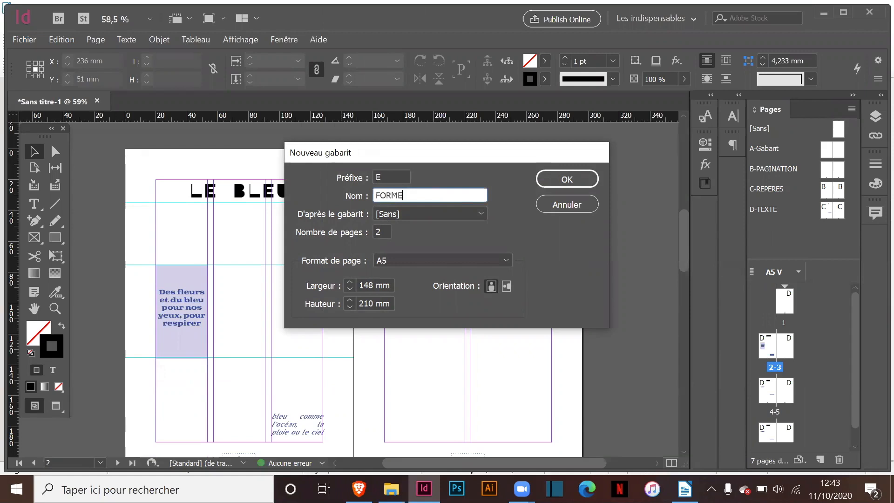
{"action": "left_click", "coordinate": [463, 219]}
{"action": "left_click", "coordinate": [462, 219]}
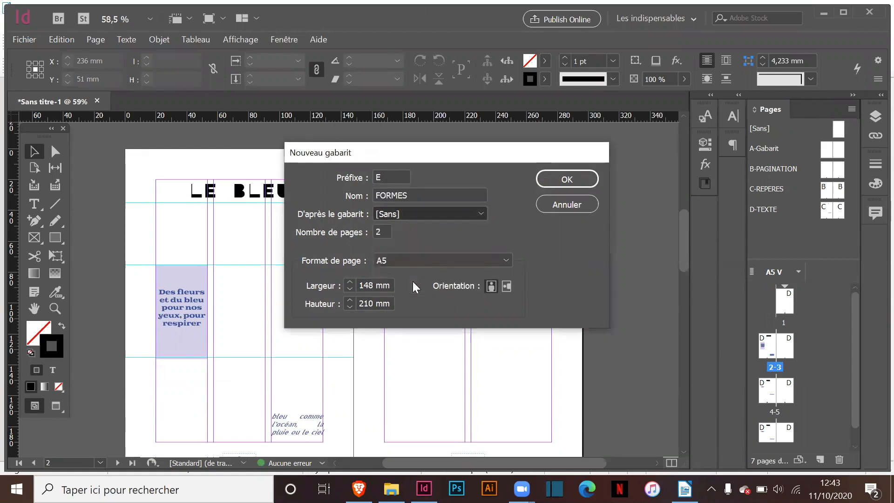
{"action": "left_click", "coordinate": [563, 184]}
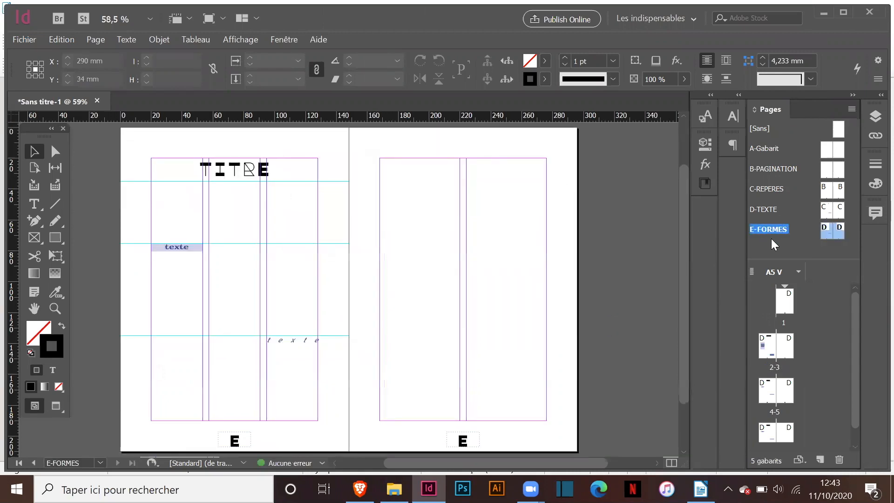
Draw two rounded freehand shapes with the Pencil: about 77 × 66 mm across the spread's lower middle, and about 37 × 32 mm over the title.
{"action": "left_click", "coordinate": [56, 220]}
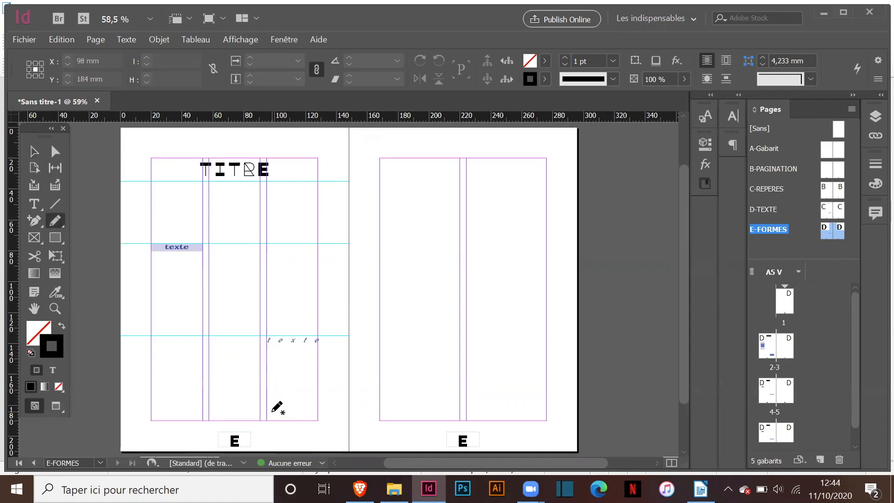
{"action": "mouse_move", "coordinate": [305, 432]}
{"action": "left_mouse_down"}
{"action": "mouse_move", "coordinate": [359, 392]}
{"action": "mouse_move", "coordinate": [412, 411]}
{"action": "mouse_move", "coordinate": [416, 458]}
{"action": "mouse_move", "coordinate": [357, 469]}
{"action": "mouse_move", "coordinate": [317, 429]}
{"action": "mouse_move", "coordinate": [307, 375]}
{"action": "left_mouse_up"}
{"action": "scroll", "coordinate": [308, 375], "scroll_direction": "up", "scroll_amount": 3}
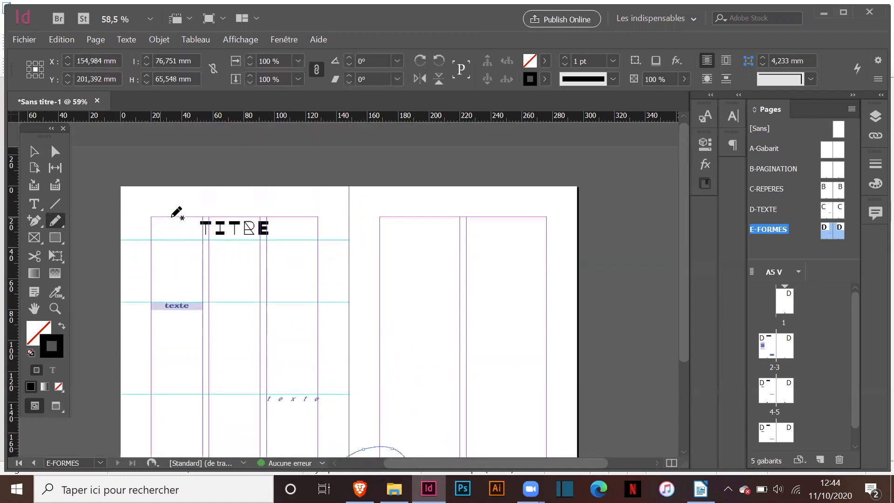
{"action": "mouse_move", "coordinate": [182, 204]}
{"action": "left_mouse_down"}
{"action": "mouse_move", "coordinate": [228, 249]}
{"action": "mouse_move", "coordinate": [229, 211]}
{"action": "mouse_move", "coordinate": [183, 203]}
{"action": "left_mouse_up"}
Set both the fill and the stroke of the freehand shape over the title to the bright blue 001cff.
{"action": "left_click", "coordinate": [34, 151]}
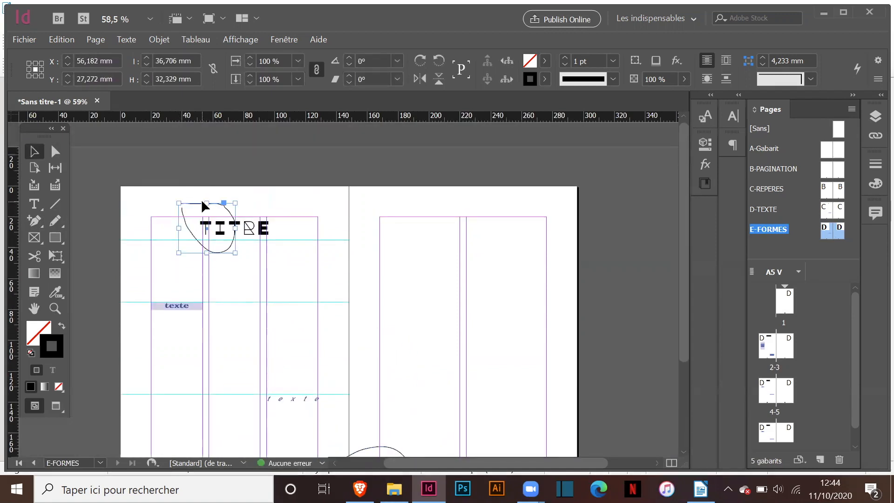
{"action": "double_click", "coordinate": [528, 61]}
{"action": "left_click_drag", "start_coordinate": [269, 319], "coordinate": [453, 366]}
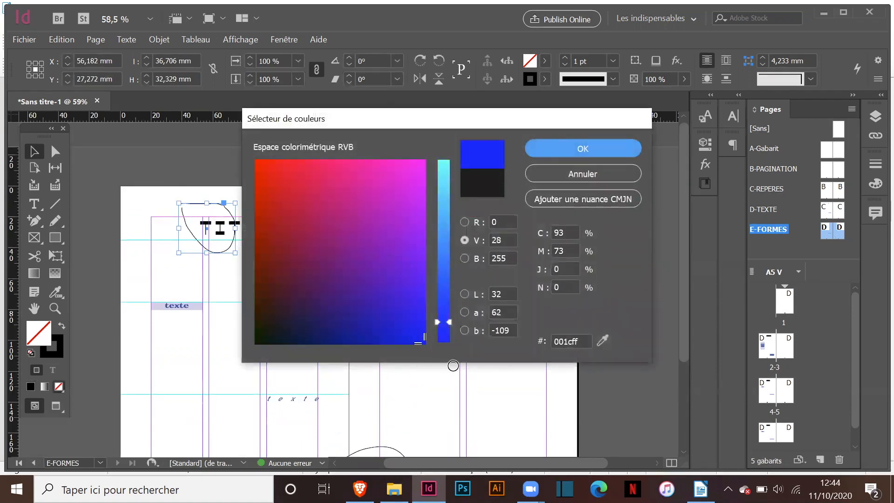
{"action": "left_click", "coordinate": [568, 147]}
{"action": "double_click", "coordinate": [530, 80]}
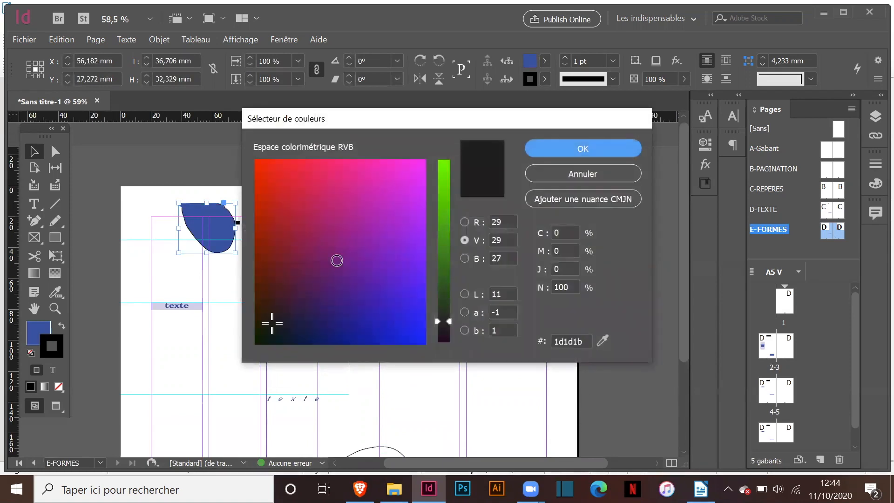
{"action": "left_click_drag", "start_coordinate": [335, 259], "coordinate": [451, 376]}
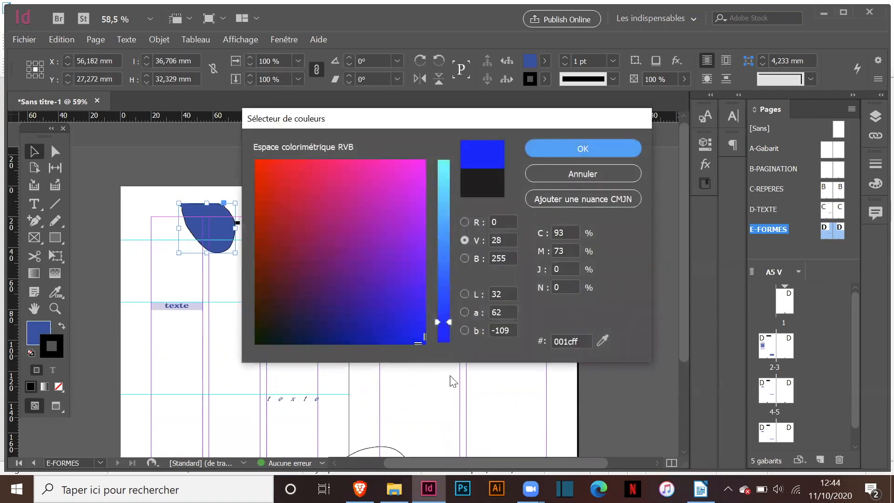
{"action": "left_click", "coordinate": [556, 146]}
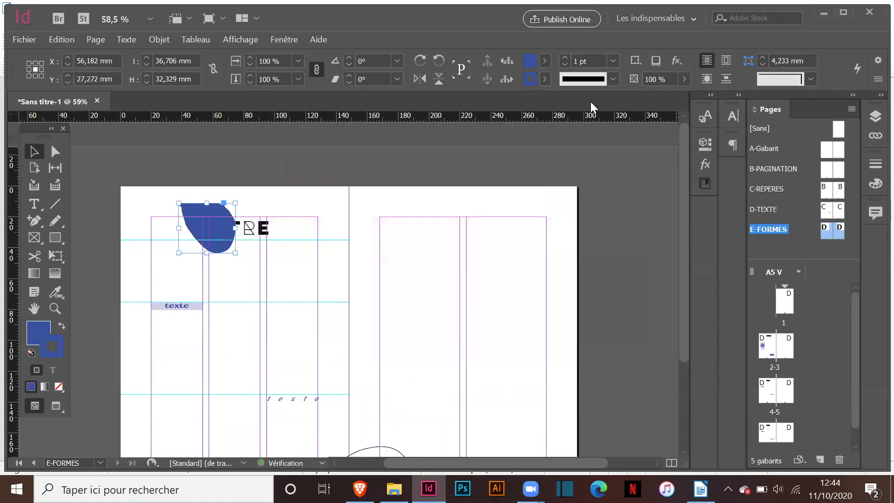
Set the opacity of the freehand shape over the title to 50%.
{"action": "left_click", "coordinate": [684, 79]}
{"action": "left_click_drag", "start_coordinate": [684, 94], "coordinate": [645, 99]}
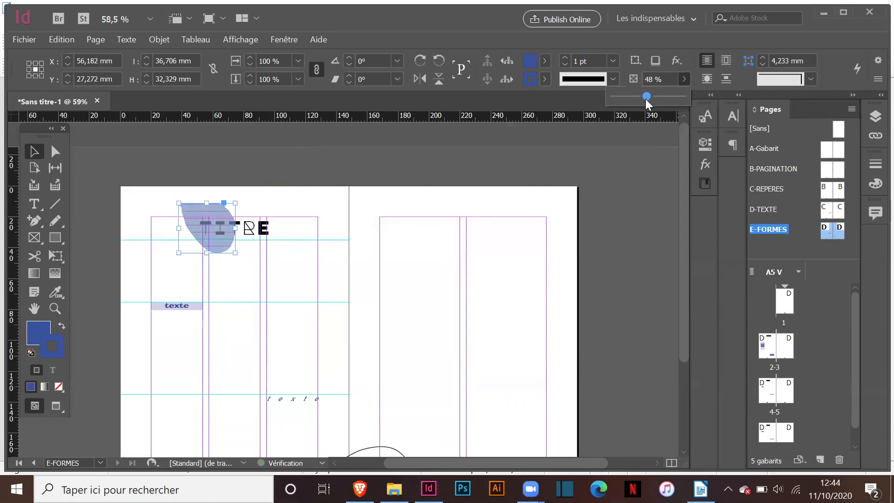
{"action": "left_click", "coordinate": [465, 171]}
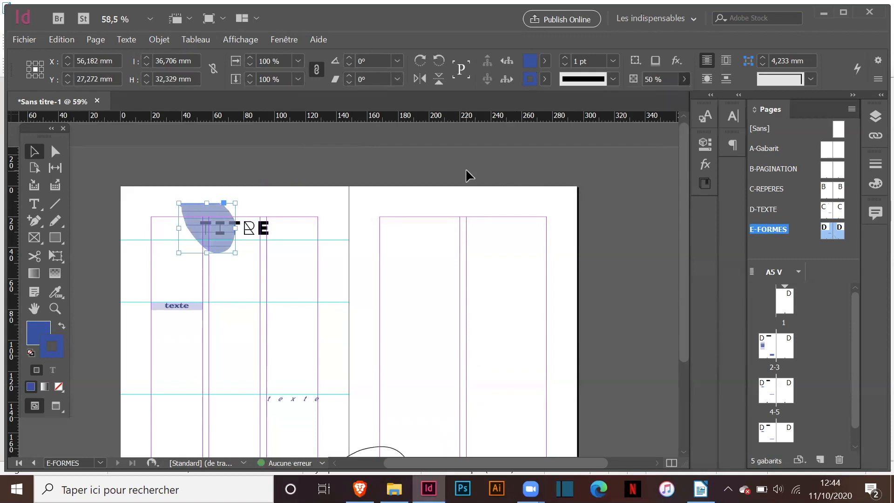
Set both the fill and the stroke of the large freehand shape across the spread's lower middle to the bright blue 001cff.
{"action": "scroll", "coordinate": [466, 171], "scroll_direction": "down", "scroll_amount": 3}
{"action": "left_click", "coordinate": [375, 329]}
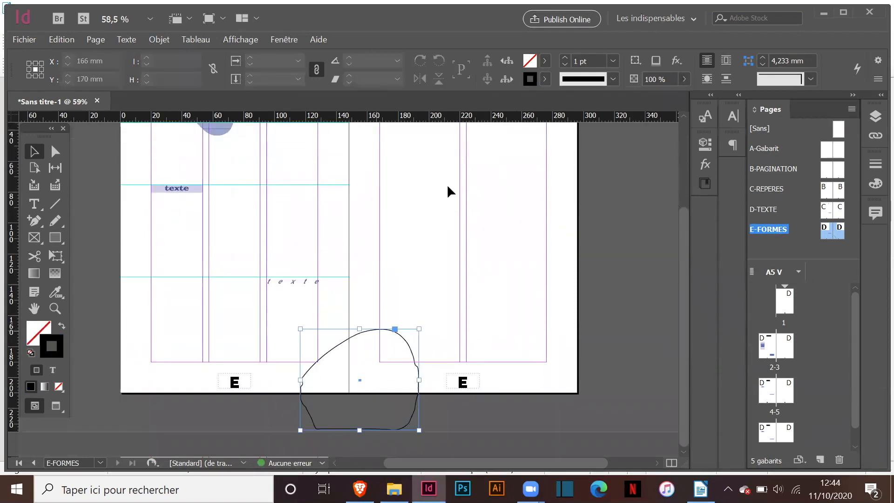
{"action": "double_click", "coordinate": [533, 57]}
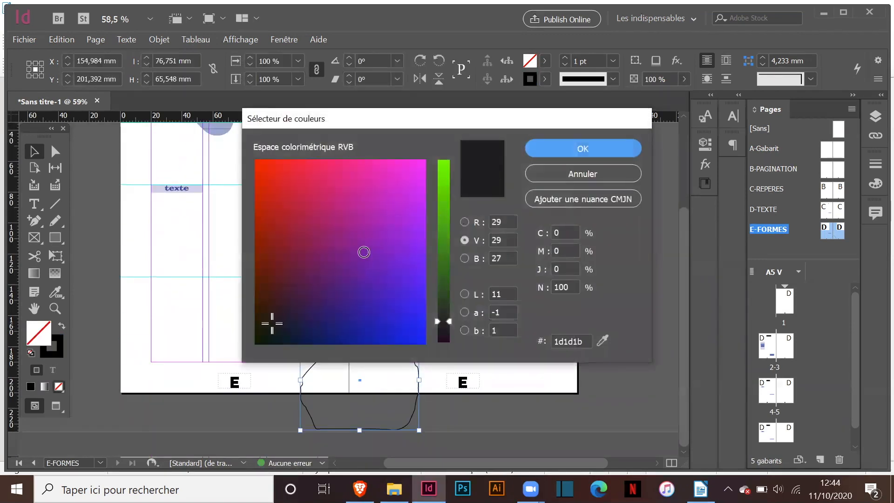
{"action": "left_click", "coordinate": [424, 343]}
{"action": "left_click", "coordinate": [552, 147]}
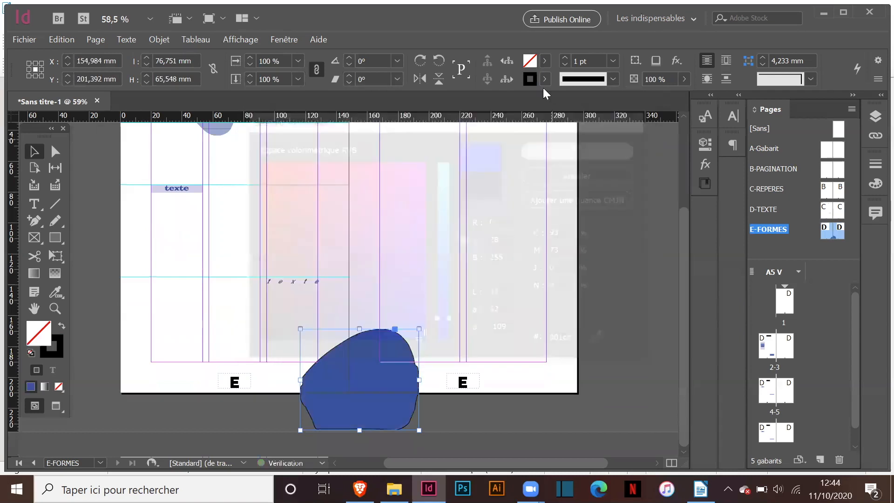
{"action": "double_click", "coordinate": [530, 80]}
{"action": "left_click_drag", "start_coordinate": [364, 313], "coordinate": [434, 354]}
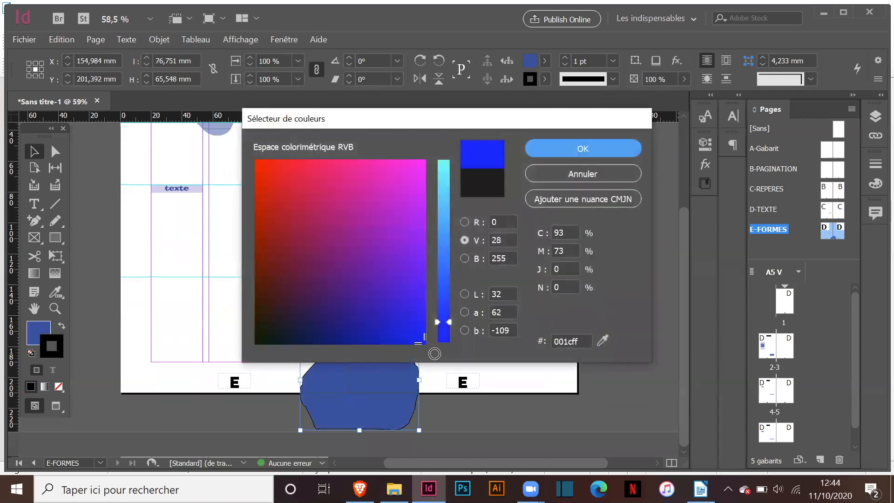
{"action": "left_click", "coordinate": [582, 149]}
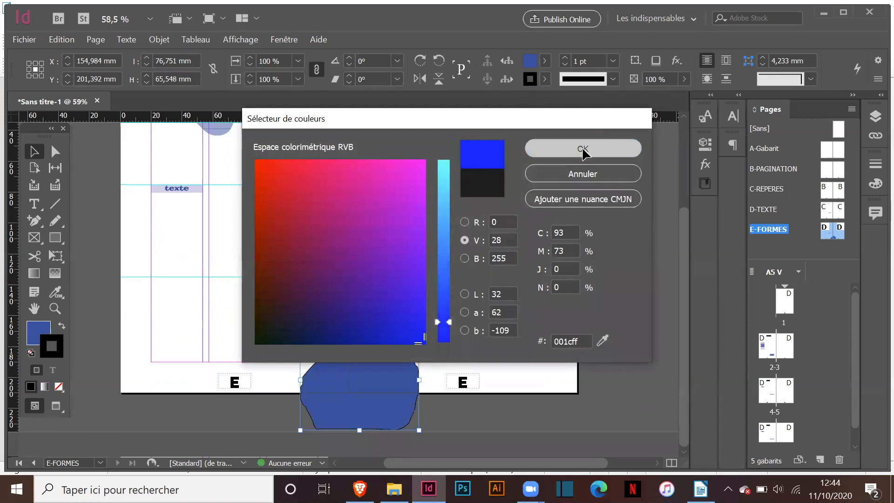
Set the large freehand shape's opacity to 50% and deselect it.
{"action": "left_click", "coordinate": [685, 79]}
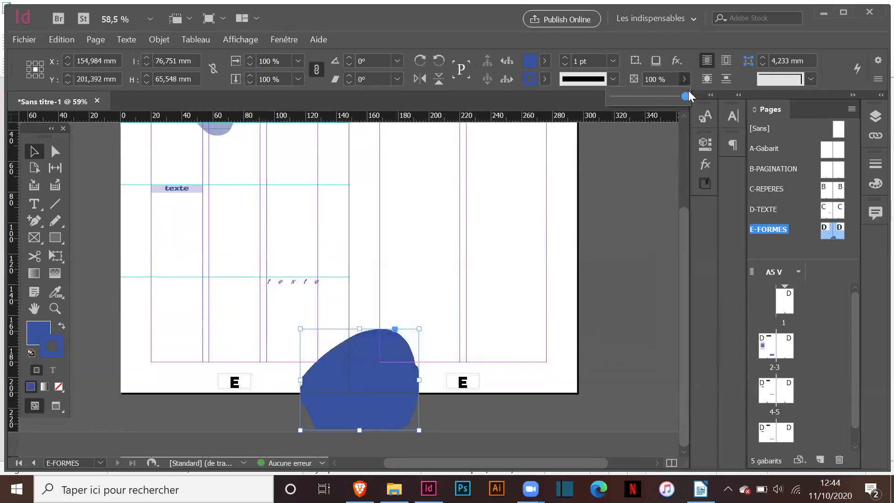
{"action": "left_click_drag", "start_coordinate": [687, 97], "coordinate": [652, 97]}
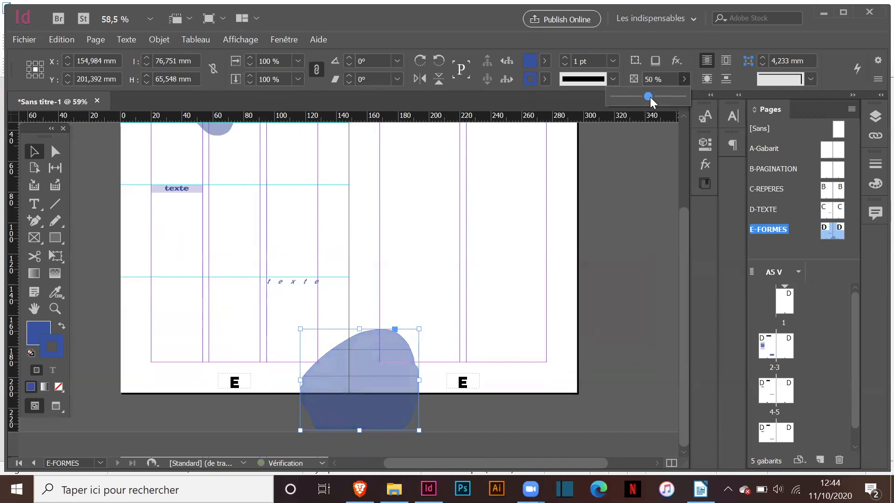
{"action": "left_click", "coordinate": [614, 176]}
{"action": "left_click", "coordinate": [614, 177]}
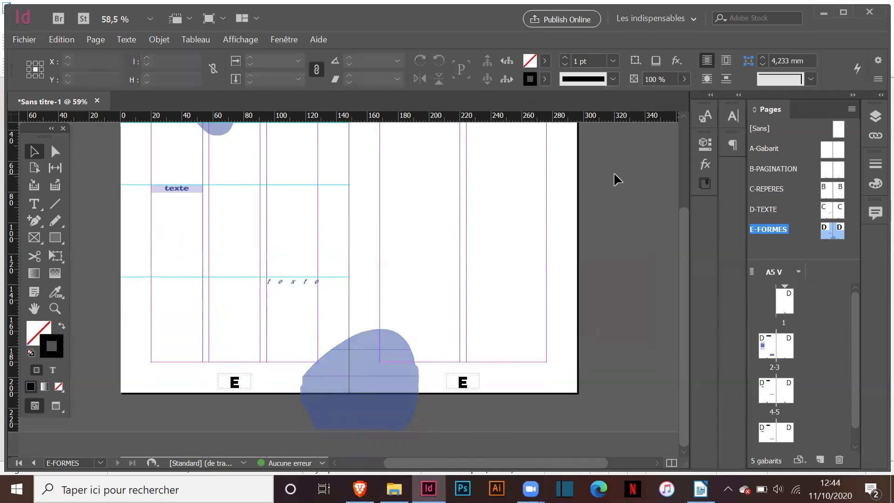
Apply the E-FORMES master to all pages of the document and display page 1.
{"action": "scroll", "coordinate": [613, 171], "scroll_direction": "up", "scroll_amount": 3}
{"action": "right_click", "coordinate": [779, 230]}
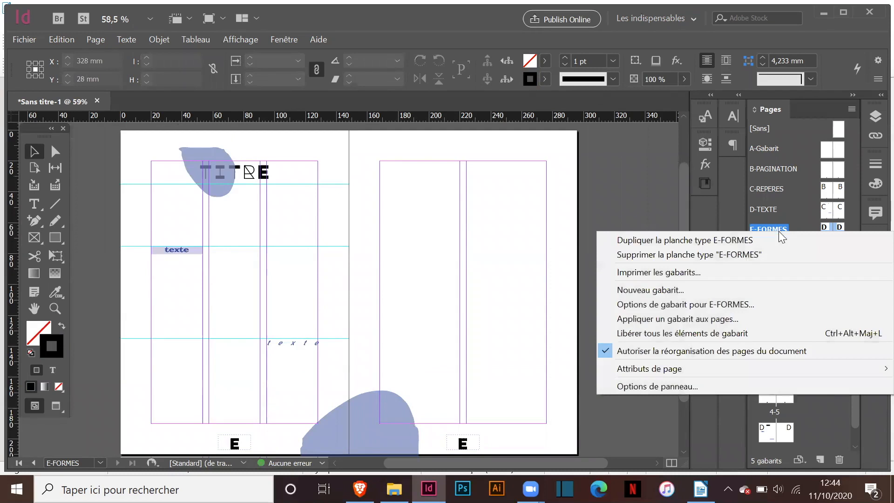
{"action": "left_click", "coordinate": [639, 319]}
{"action": "left_click", "coordinate": [507, 247]}
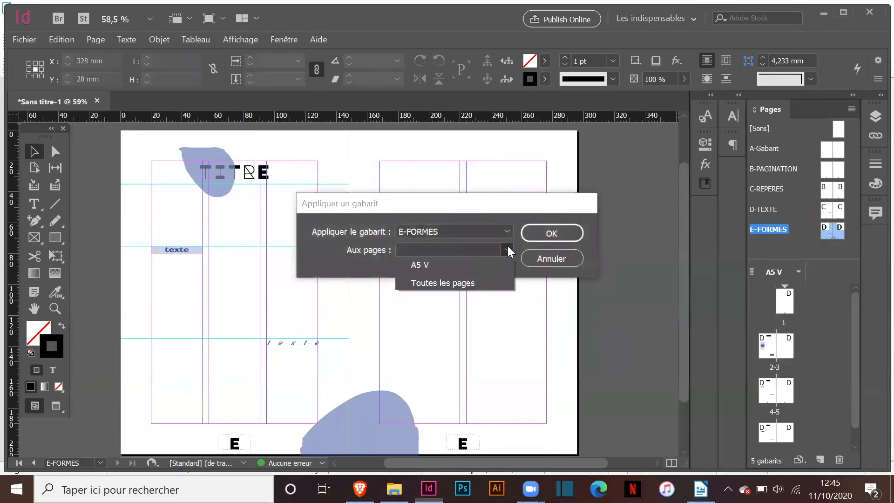
{"action": "left_click", "coordinate": [465, 280]}
{"action": "left_click", "coordinate": [572, 231]}
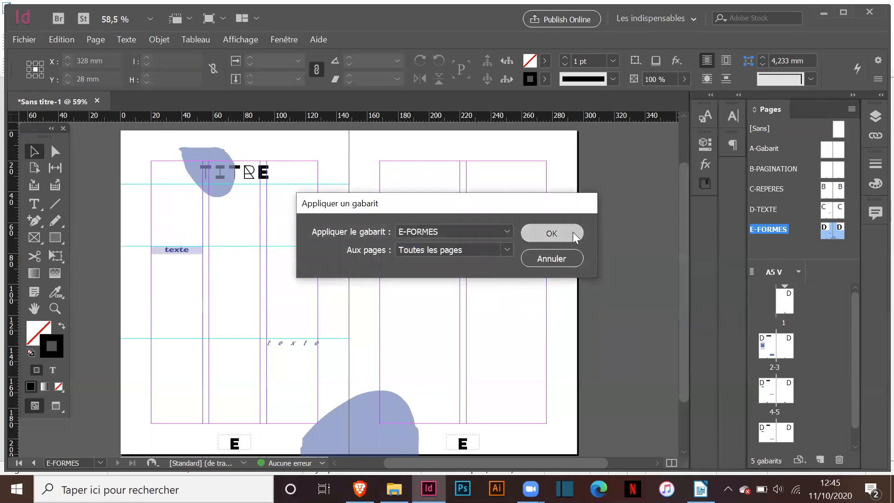
{"action": "double_click", "coordinate": [787, 308]}
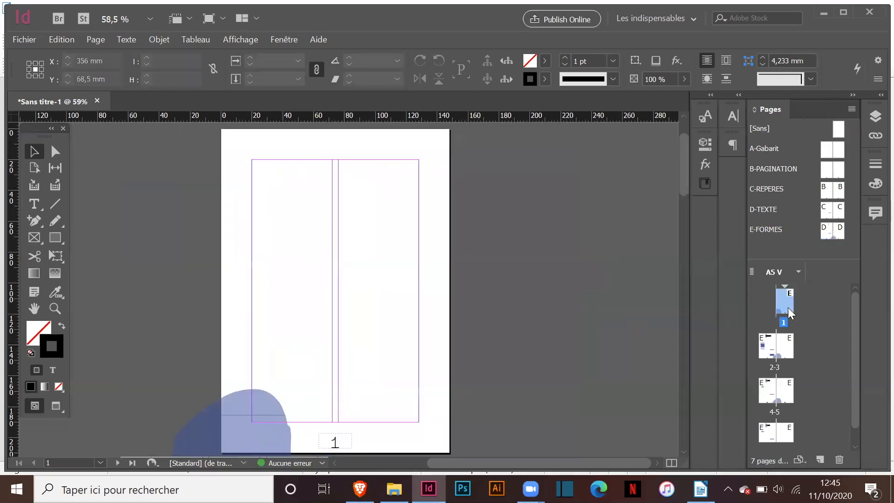
Create a two-page A5 master with prefix F, named IMAGES and based on E-FORMES.
{"action": "double_click", "coordinate": [768, 229]}
{"action": "right_click", "coordinate": [773, 244]}
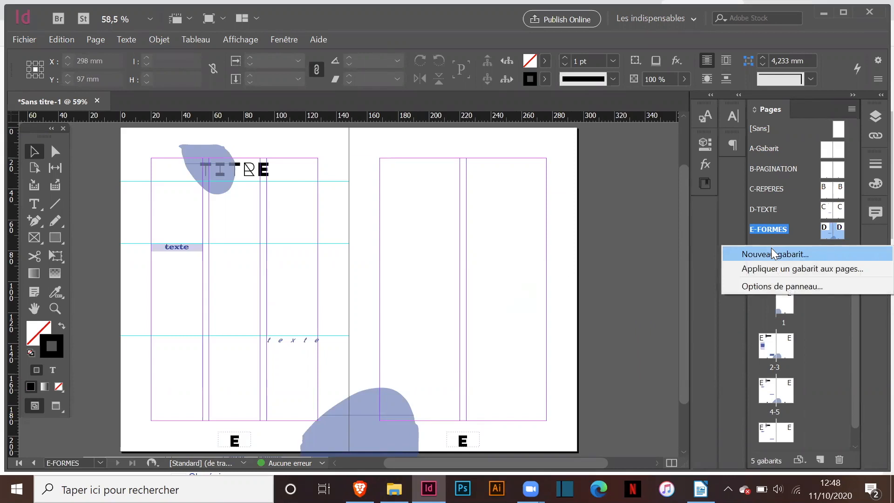
{"action": "left_click", "coordinate": [771, 249]}
{"action": "double_click", "coordinate": [401, 195]}
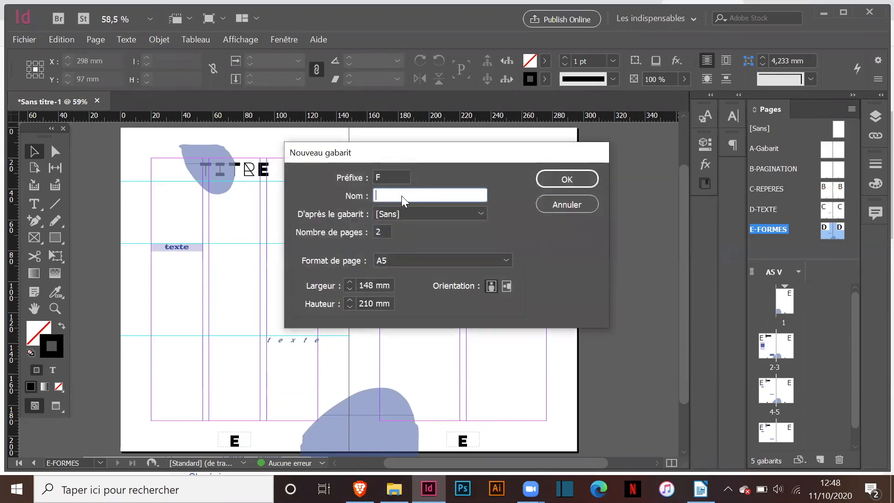
{"action": "type", "text": "IMAGES"}
{"action": "left_click", "coordinate": [471, 214]}
{"action": "left_click", "coordinate": [418, 300]}
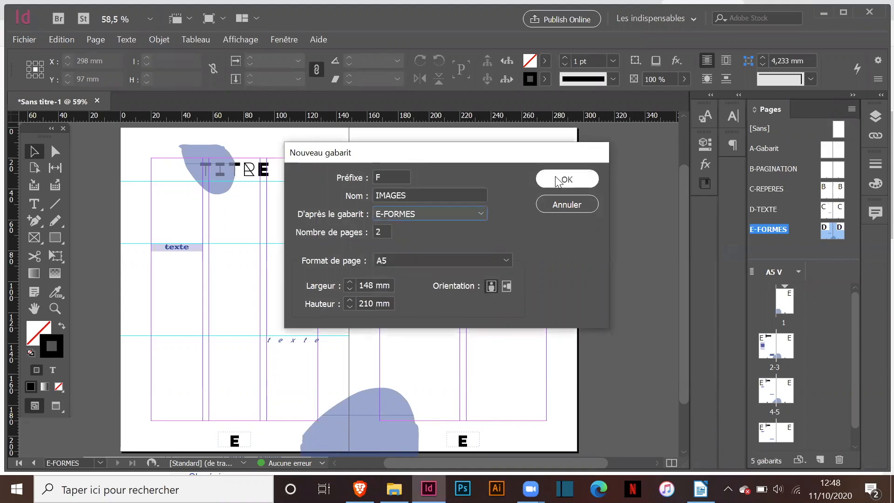
{"action": "left_click", "coordinate": [569, 180]}
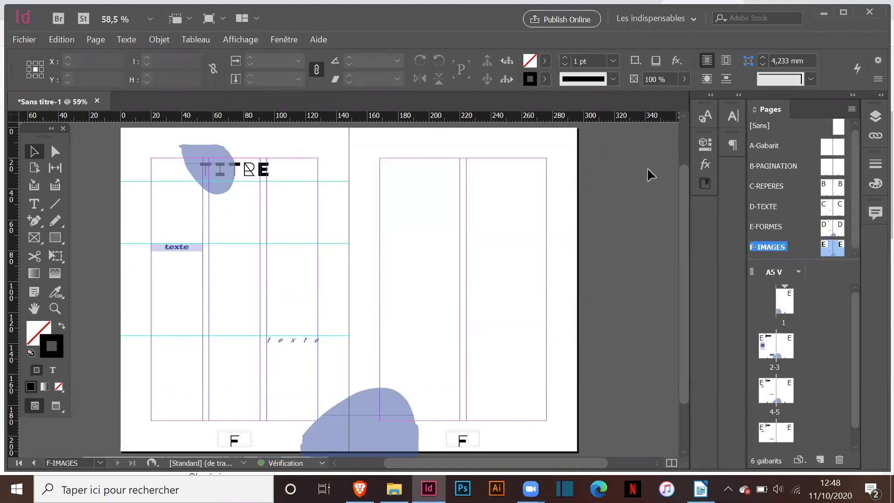
Draw three empty image frames: one about 52 × 170 mm in each right-page column, and one about 31.5 × 57 mm in the left page's third column.
{"action": "left_click", "coordinate": [35, 237]}
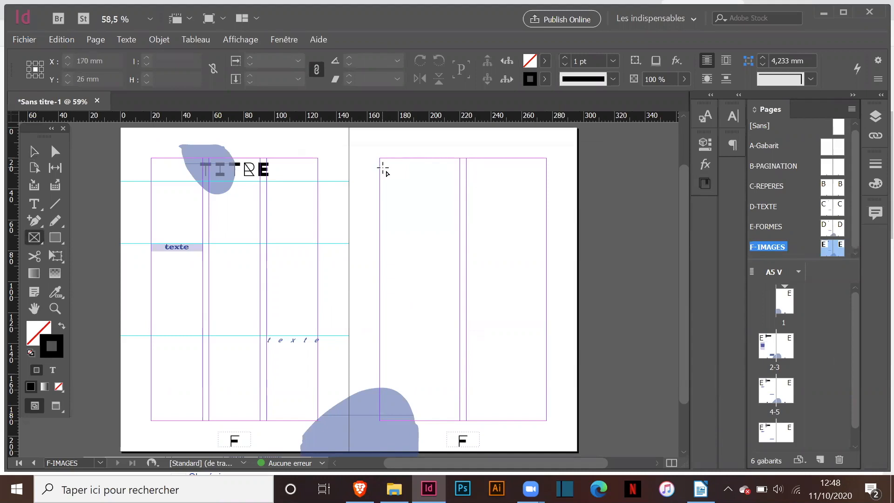
{"action": "left_click_drag", "start_coordinate": [379, 159], "coordinate": [460, 420]}
{"action": "left_click_drag", "start_coordinate": [466, 159], "coordinate": [545, 413]}
{"action": "left_click_drag", "start_coordinate": [269, 236], "coordinate": [316, 324]}
Enlarge the third-column image frame to the full column width and down to the lower guide, then deselect it.
{"action": "left_click", "coordinate": [37, 148]}
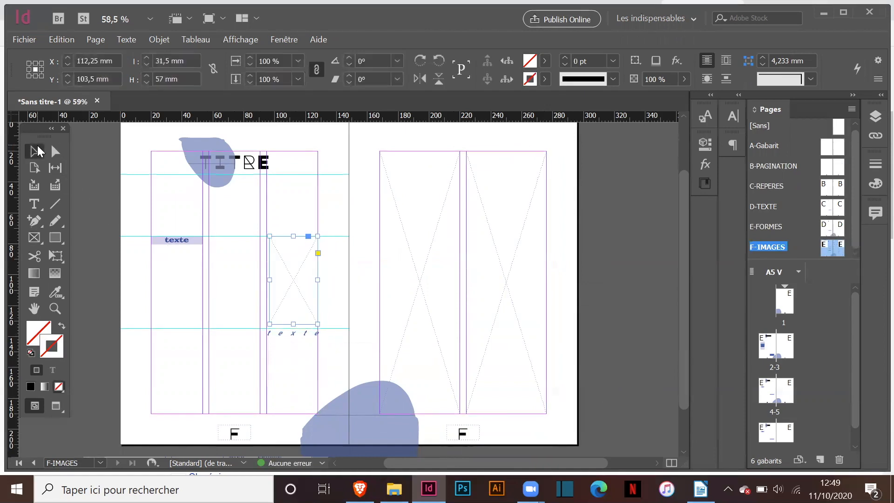
{"action": "left_click_drag", "start_coordinate": [268, 324], "coordinate": [266, 328]}
{"action": "left_click", "coordinate": [591, 277]}
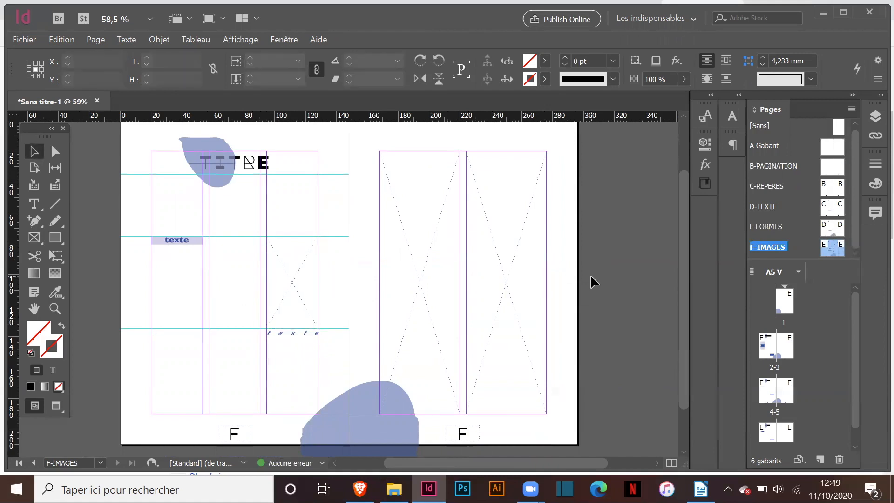
Apply the F-IMAGES master to all pages of the document.
{"action": "right_click", "coordinate": [763, 249]}
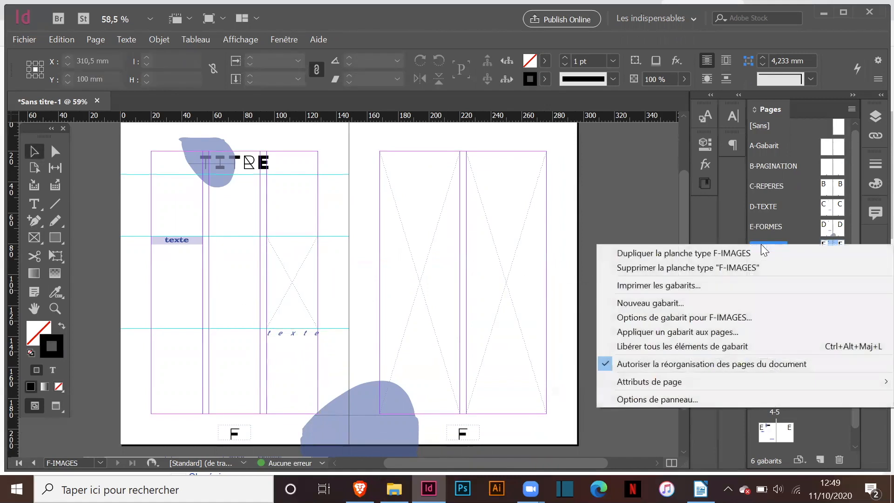
{"action": "left_click", "coordinate": [624, 332]}
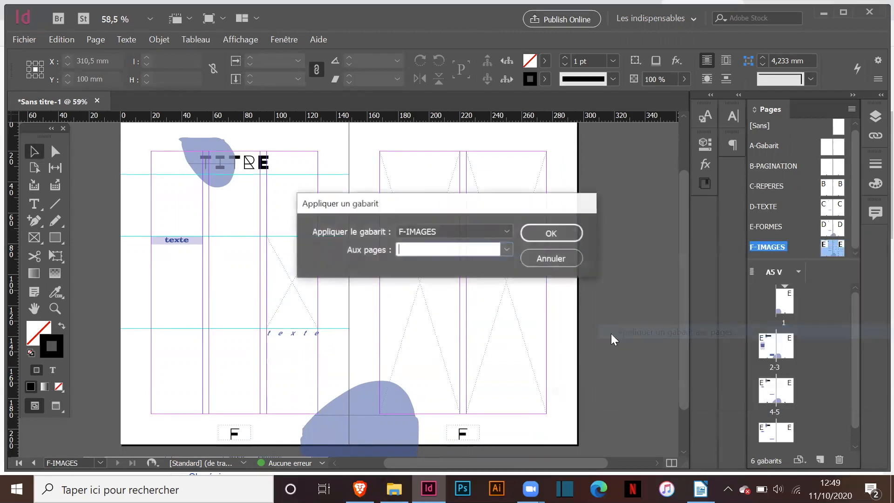
{"action": "left_click", "coordinate": [508, 250]}
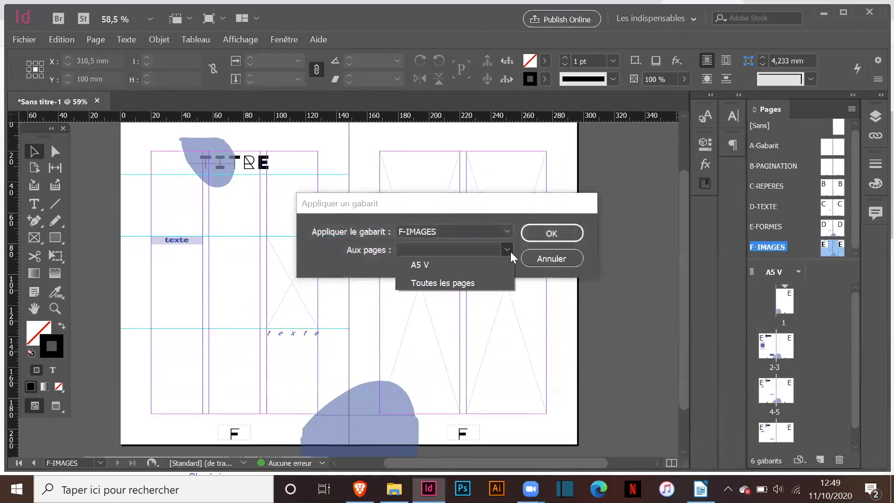
{"action": "left_click", "coordinate": [473, 278]}
{"action": "left_click", "coordinate": [551, 232]}
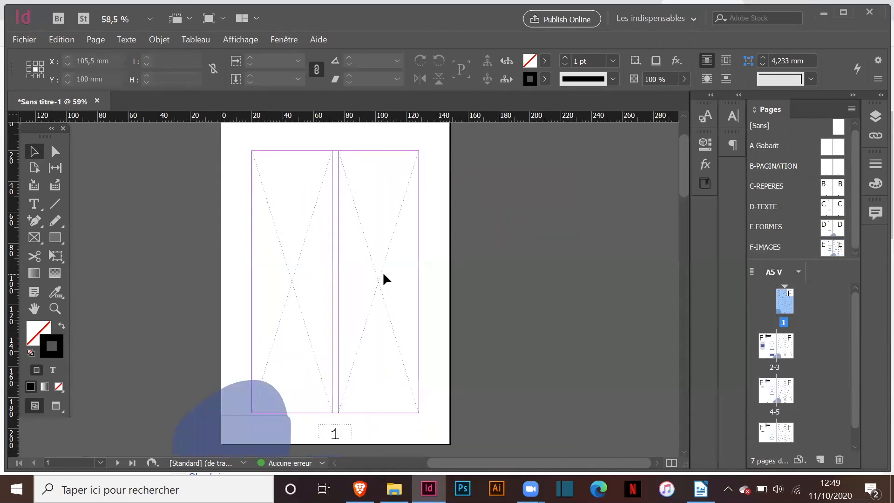
Override the right-column image frame on page 1 and import the lit-1 image into it.
{"action": "left_click", "coordinate": [383, 274], "text": "ctrl+shift"}
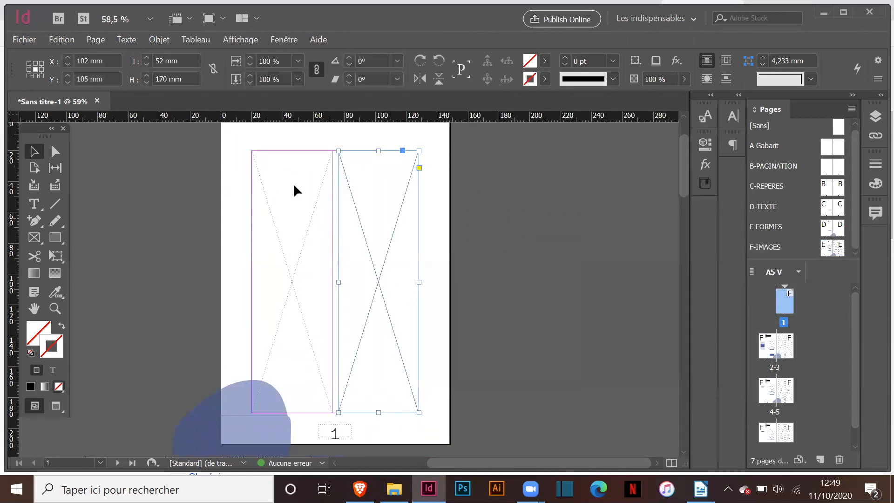
{"action": "left_click", "coordinate": [27, 39]}
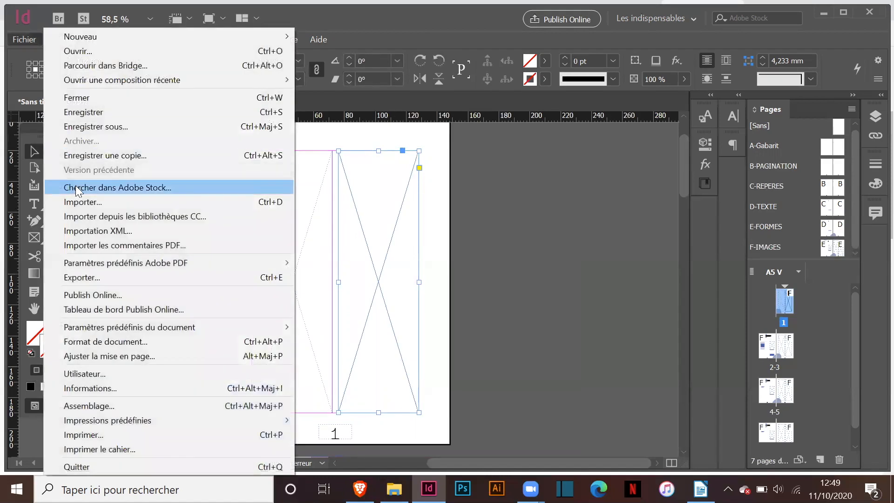
{"action": "left_click", "coordinate": [83, 201]}
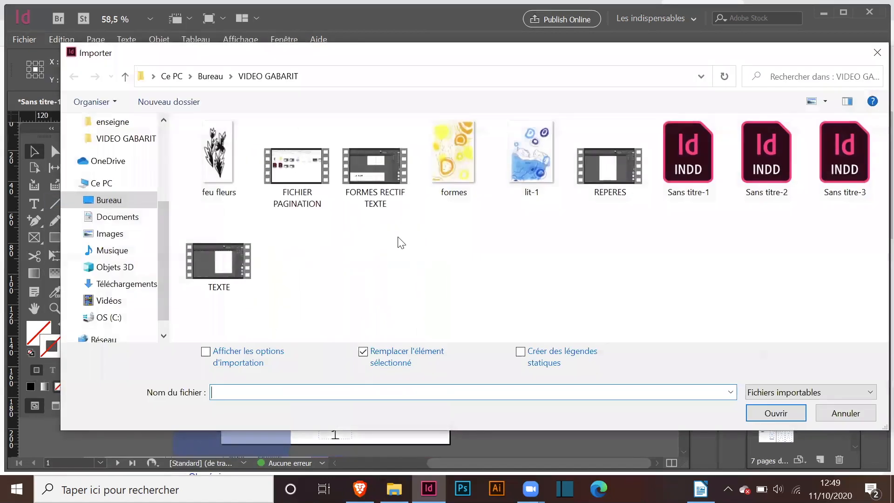
{"action": "double_click", "coordinate": [524, 167]}
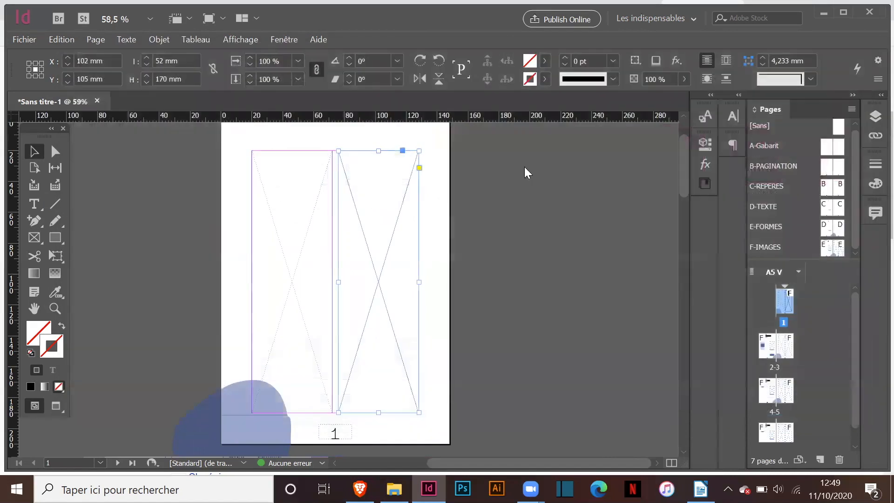
Scale the lit-1 image inside its frame to about 81.5% (about 151 × 209 mm), reposition it within the frame, and deselect it.
{"action": "left_click", "coordinate": [386, 280]}
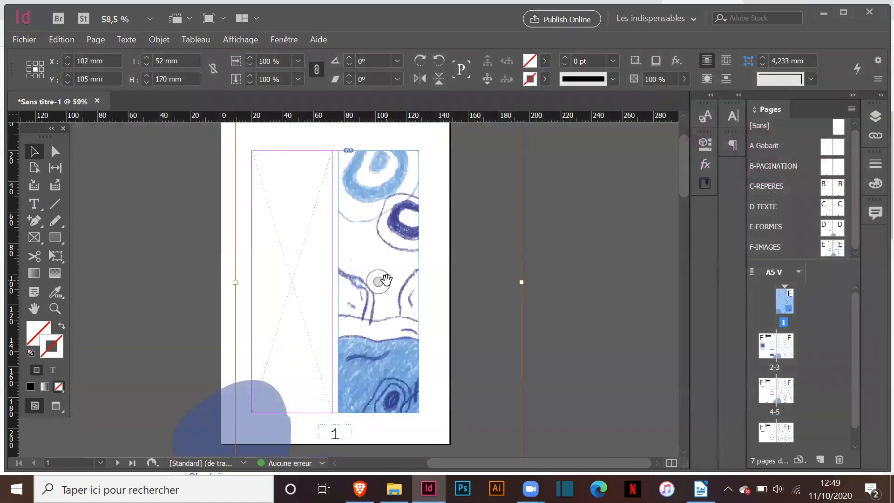
{"action": "scroll", "coordinate": [412, 249], "scroll_direction": "up", "scroll_amount": 3}
{"action": "left_click_drag", "start_coordinate": [521, 151], "coordinate": [450, 228]}
{"action": "left_click_drag", "start_coordinate": [379, 335], "coordinate": [373, 299]}
{"action": "scroll", "coordinate": [379, 288], "scroll_direction": "down", "scroll_amount": 1}
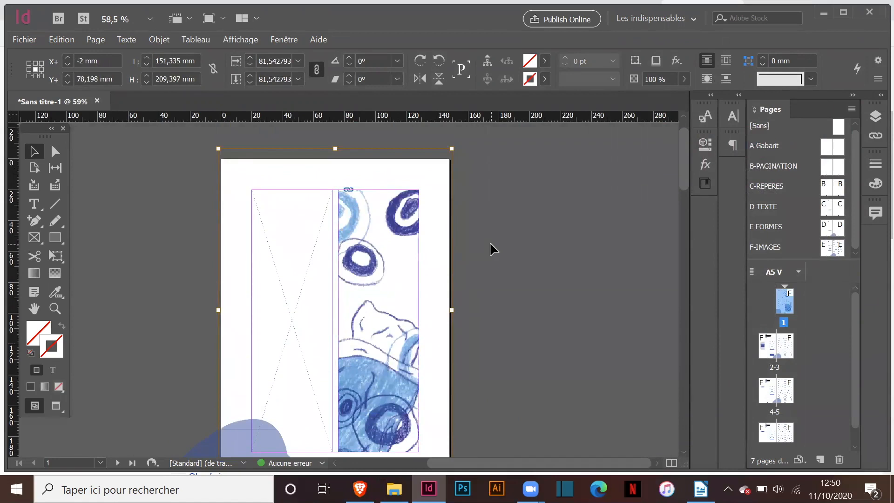
{"action": "left_click", "coordinate": [490, 242]}
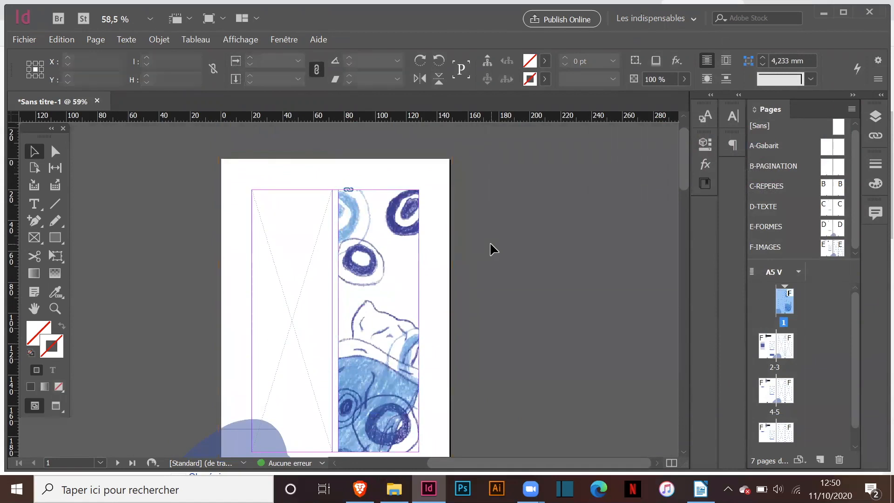
Override the left-column image frame on page 1 and import the feu fleurs image into it.
{"action": "left_click", "coordinate": [265, 242]}
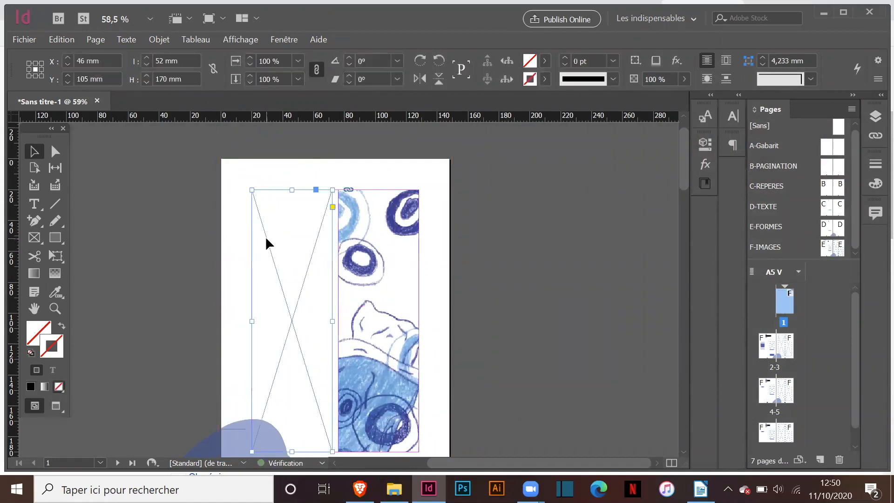
{"action": "left_click", "coordinate": [28, 39]}
{"action": "left_click", "coordinate": [89, 201]}
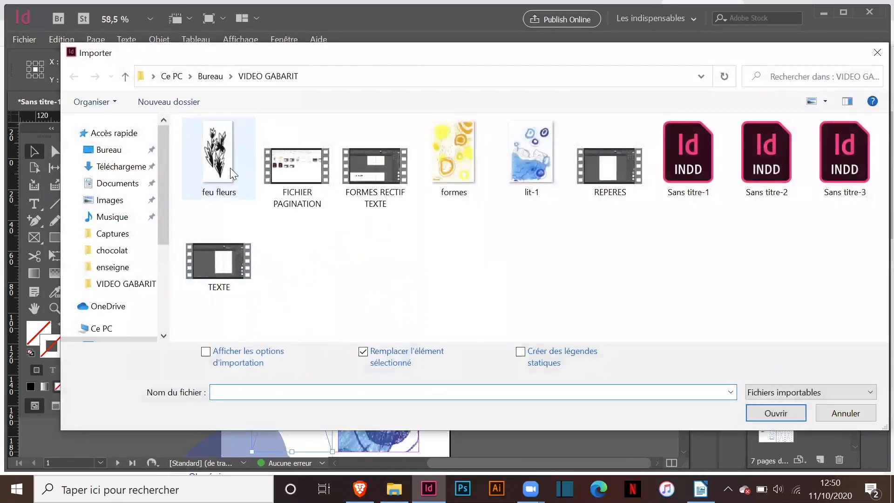
{"action": "double_click", "coordinate": [230, 169]}
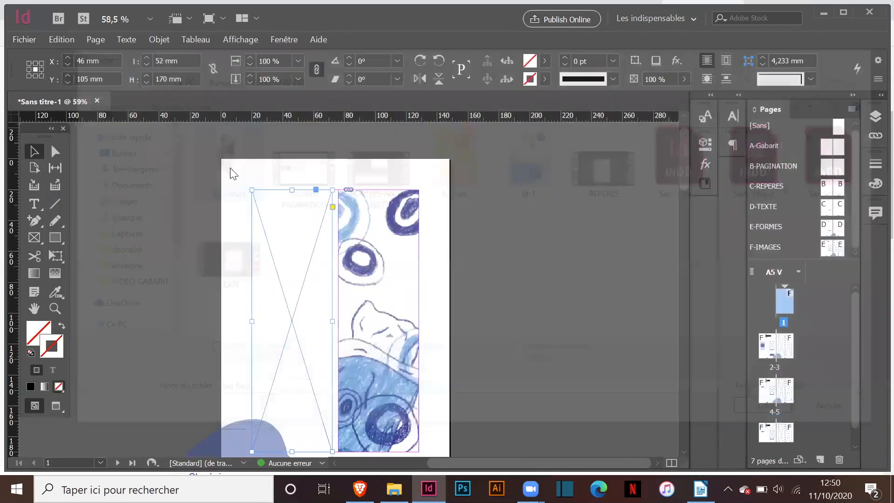
Scale the feu fleurs image inside its page 1 frame to about 28.3% (about 124 × 257 mm), reposition it within the frame, and deselect it.
{"action": "key", "text": "ctrl+minus"}
{"action": "key", "text": "ctrl+minus"}
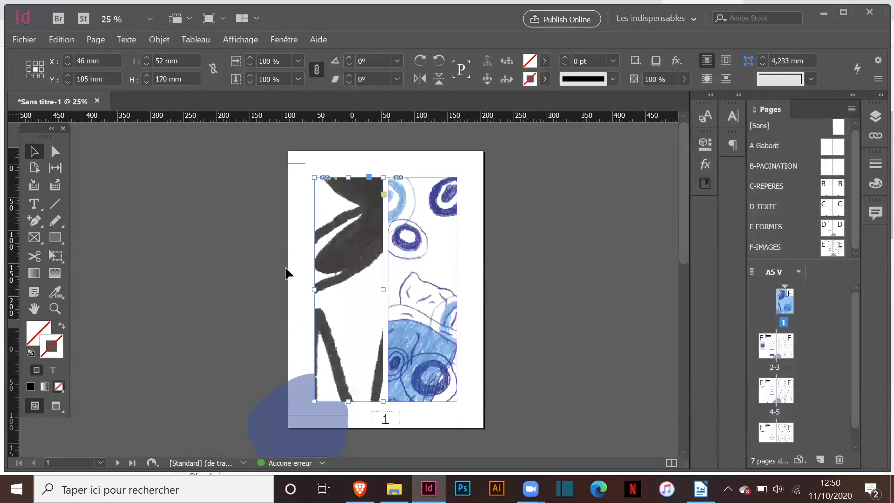
{"action": "left_click", "coordinate": [373, 236]}
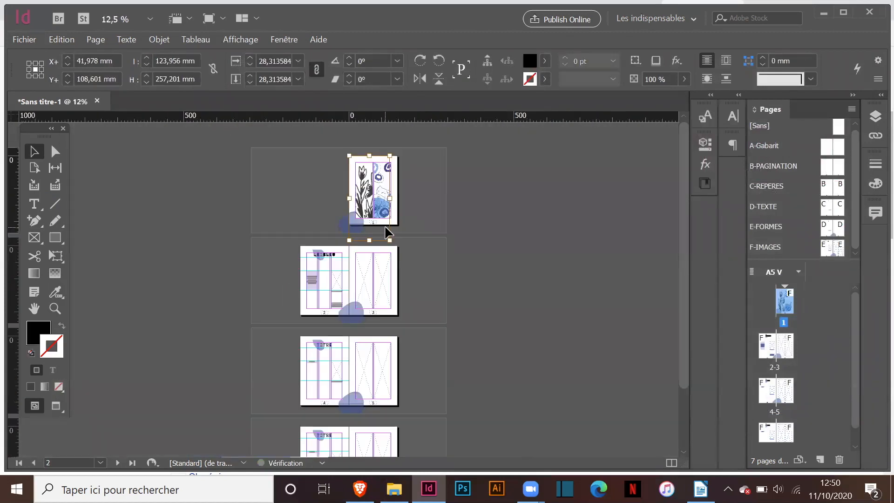
{"action": "key", "text": "ctrl+plus"}
{"action": "key", "text": "ctrl+plus"}
{"action": "key", "text": "ctrl+plus"}
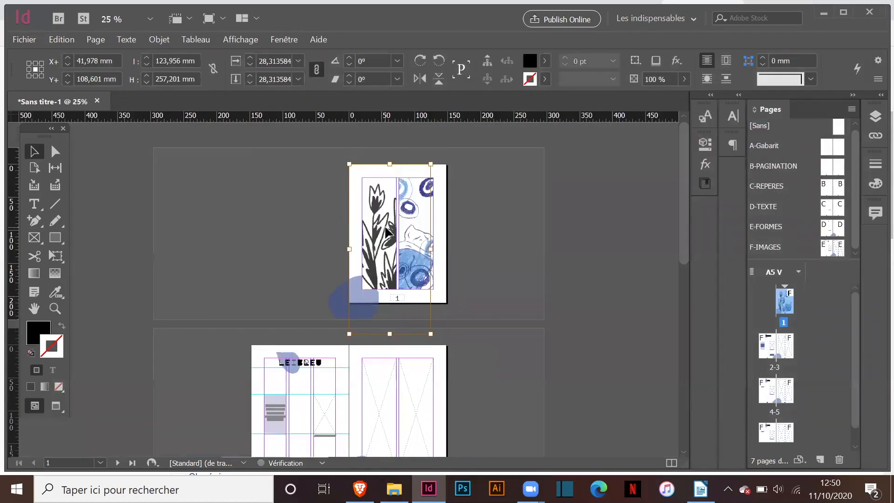
{"action": "left_click_drag", "start_coordinate": [332, 268], "coordinate": [328, 264]}
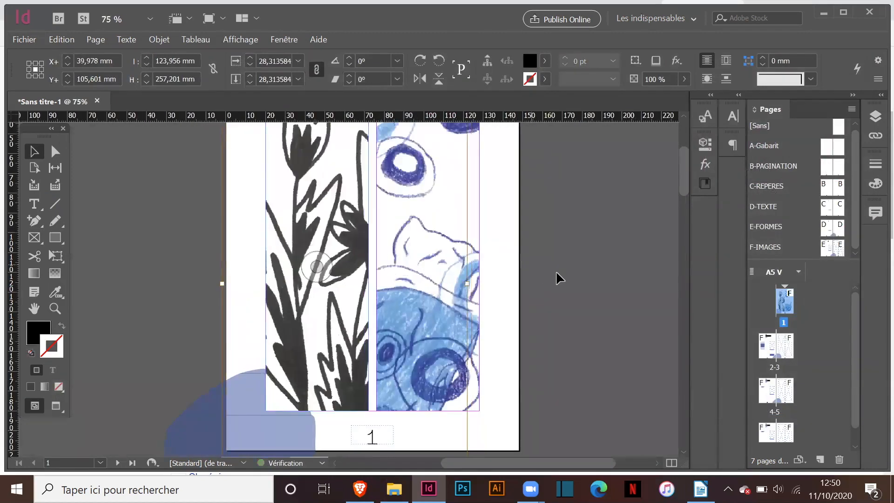
{"action": "left_click", "coordinate": [556, 272]}
Override the small image frame in the third column of page 2 and import the feu fleurs image into it.
{"action": "key", "text": "ctrl+minus"}
{"action": "scroll", "coordinate": [554, 269], "scroll_direction": "up", "scroll_amount": 2}
{"action": "scroll", "coordinate": [554, 270], "scroll_direction": "down", "scroll_amount": 10}
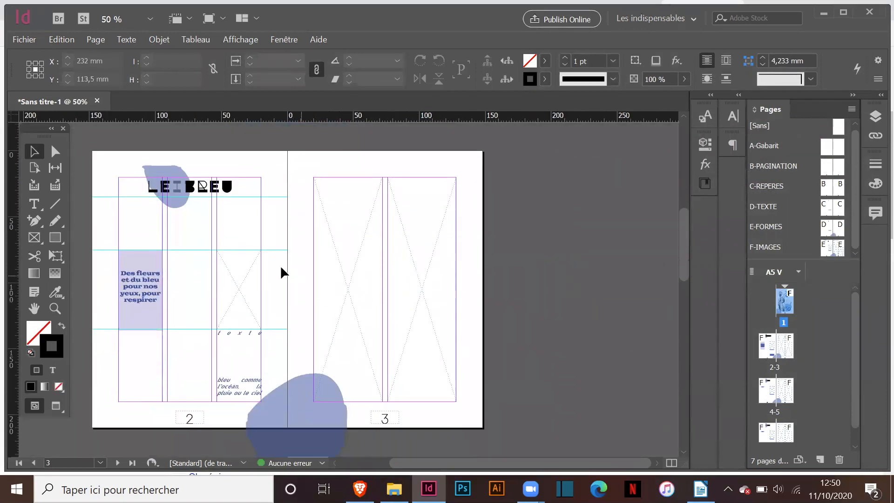
{"action": "left_click", "coordinate": [239, 301]}
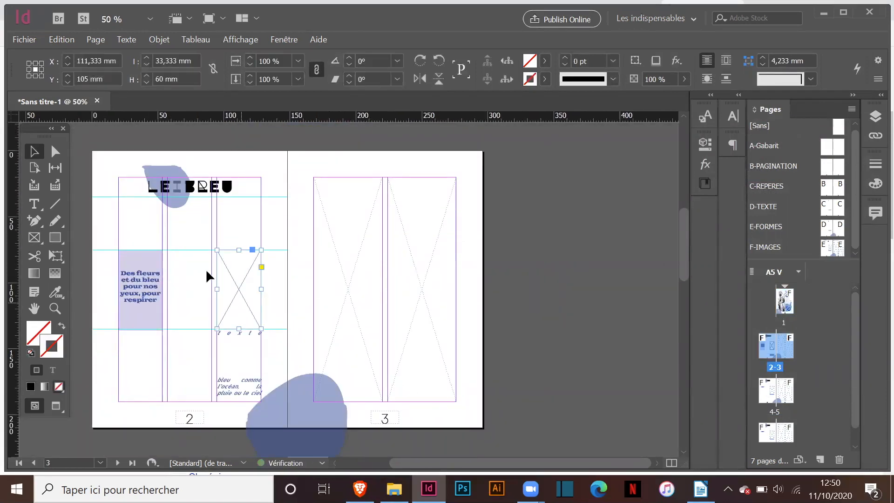
{"action": "left_click", "coordinate": [26, 39]}
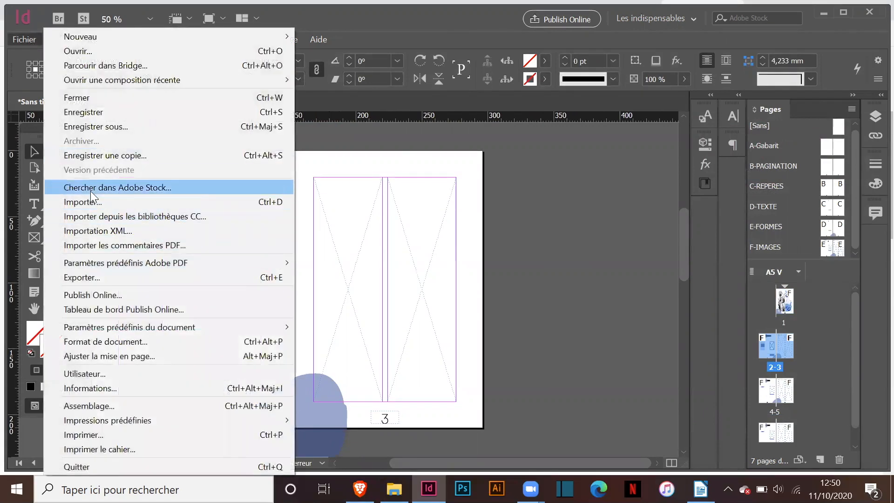
{"action": "left_click", "coordinate": [90, 204]}
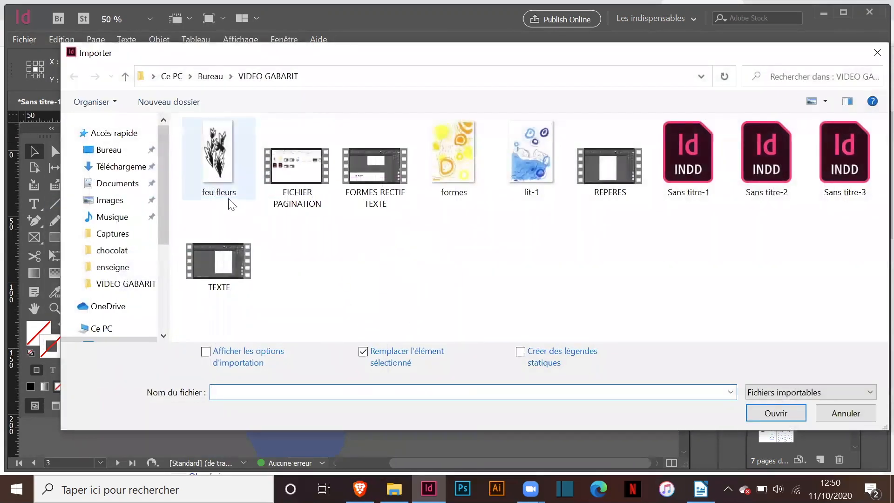
{"action": "left_click", "coordinate": [225, 186]}
{"action": "double_click", "coordinate": [224, 181]}
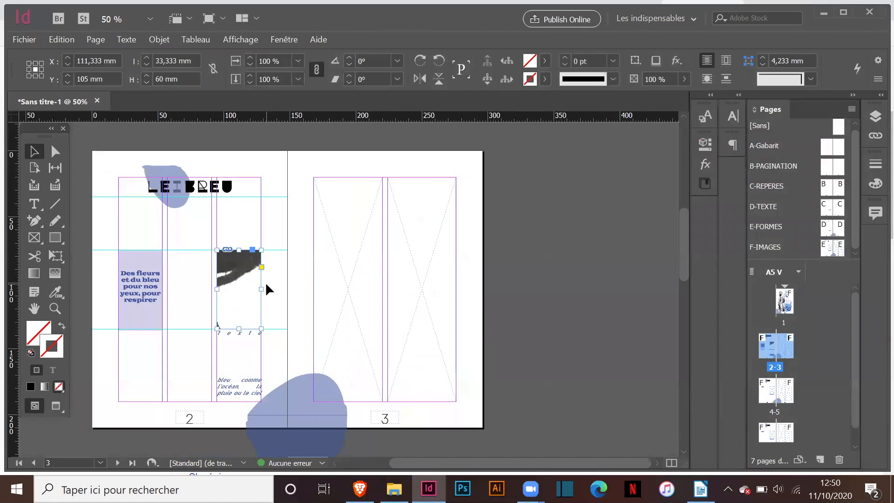
Scale the feu fleurs image on page 2 to about 6.5% (about 28 × 59 mm), fit it inside its frame, and deselect it.
{"action": "key", "text": "ctrl+minus"}
{"action": "left_click_drag", "start_coordinate": [401, 300], "coordinate": [372, 284]}
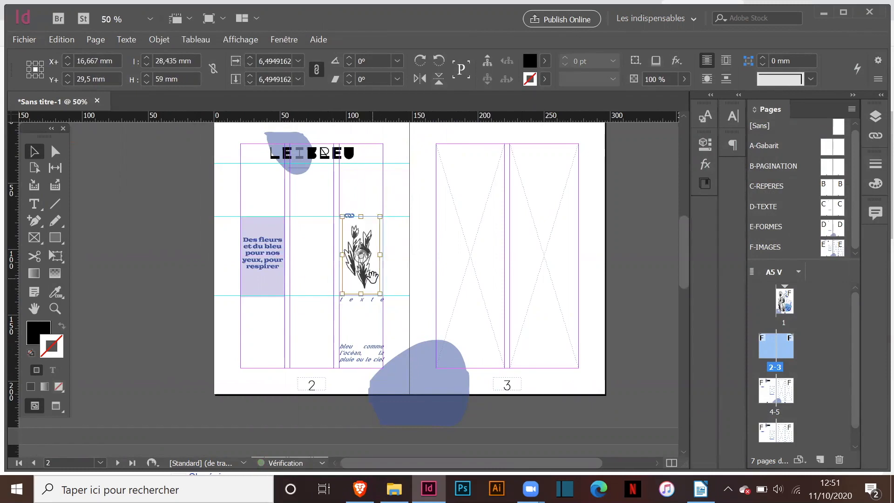
{"action": "left_click", "coordinate": [418, 275]}
{"action": "key", "text": "d"}
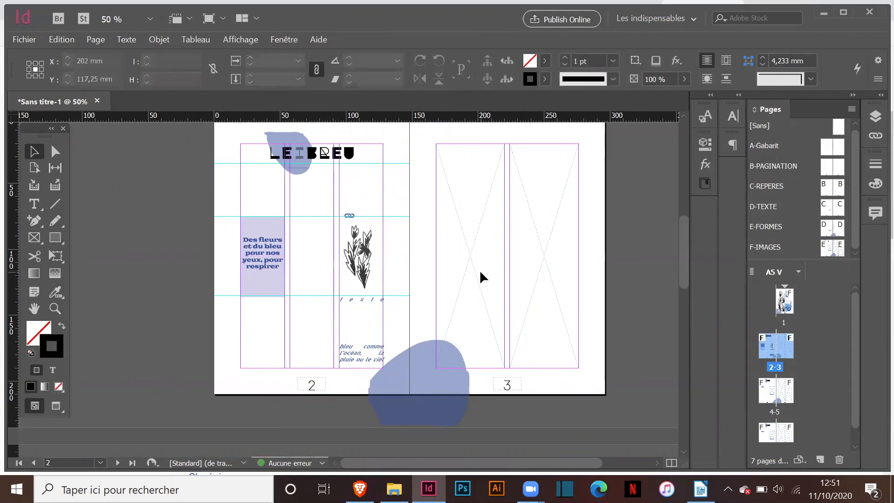
Override the right-column image frame on page 3, import the lit-1 image into it, and shift the image horizontally within the frame.
{"action": "left_click", "coordinate": [543, 258]}
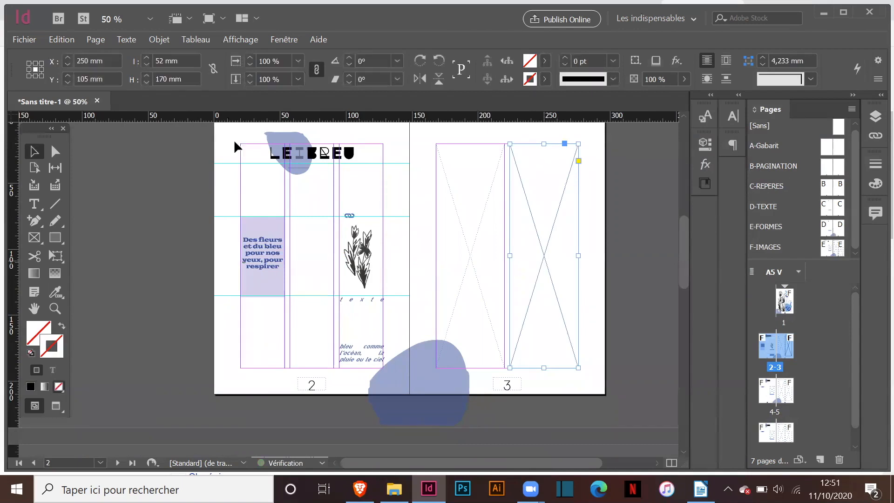
{"action": "left_click", "coordinate": [33, 40]}
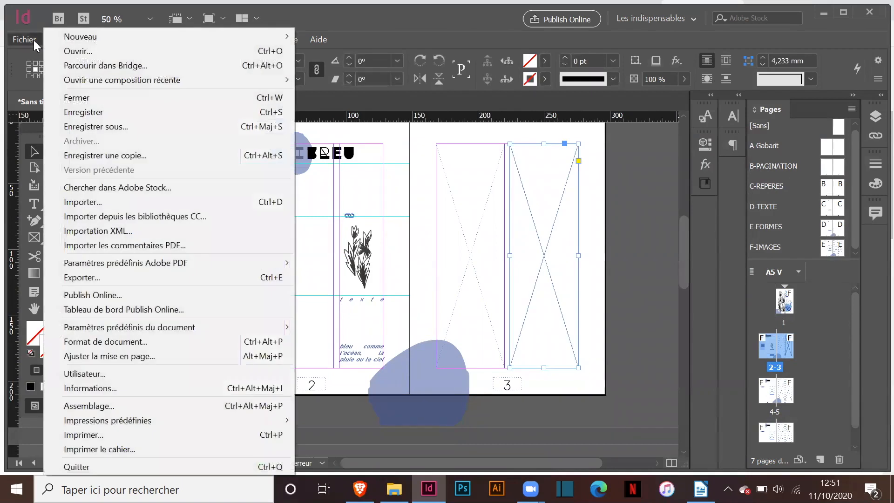
{"action": "left_click", "coordinate": [79, 202]}
{"action": "double_click", "coordinate": [526, 166]}
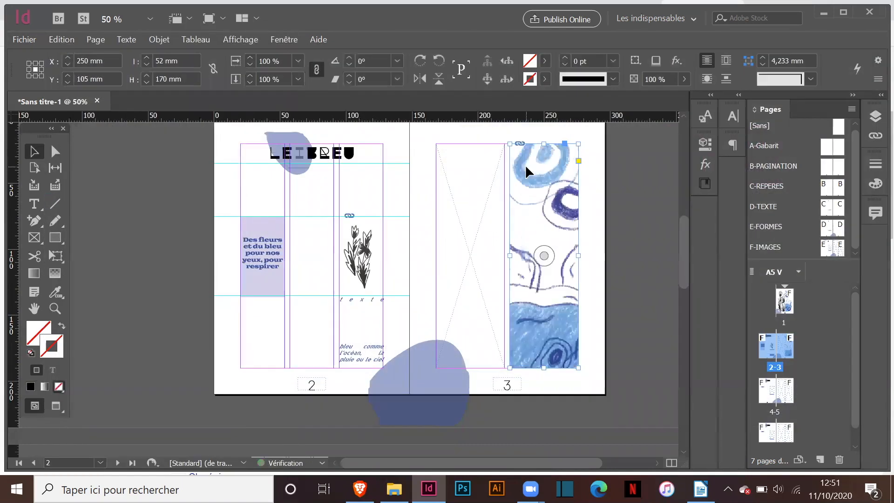
{"action": "mouse_move", "coordinate": [544, 255]}
{"action": "left_mouse_down"}
{"action": "mouse_move", "coordinate": [558, 251]}
{"action": "mouse_move", "coordinate": [521, 254]}
{"action": "left_mouse_up"}
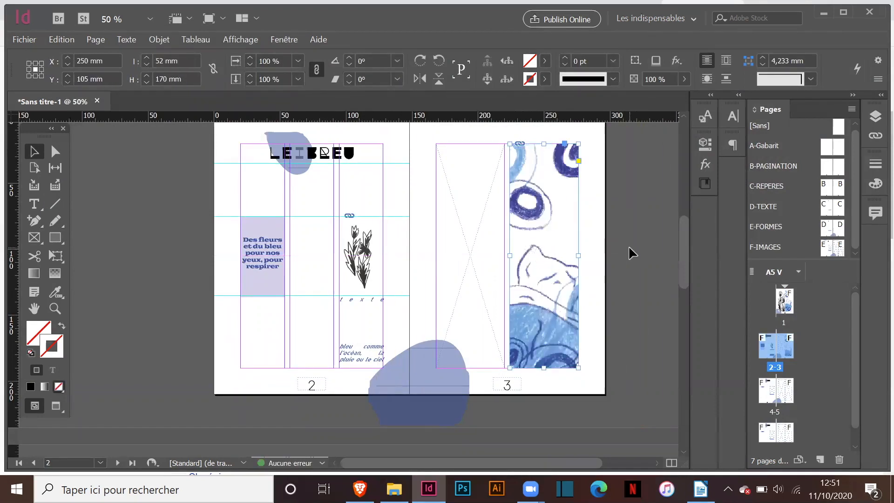
{"action": "left_click", "coordinate": [627, 245]}
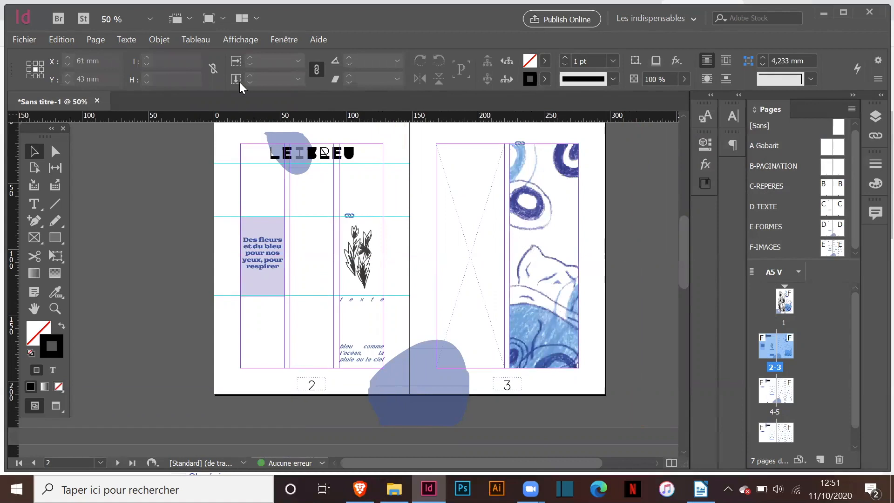
Set the document's display performance to high-quality display (Affichage de qualité supérieure).
{"action": "left_click", "coordinate": [238, 38]}
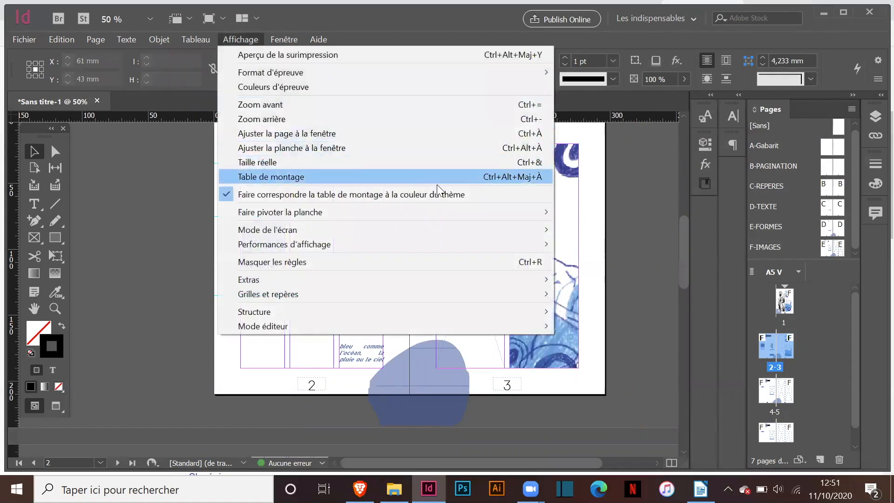
{"action": "mouse_move", "coordinate": [498, 246]}
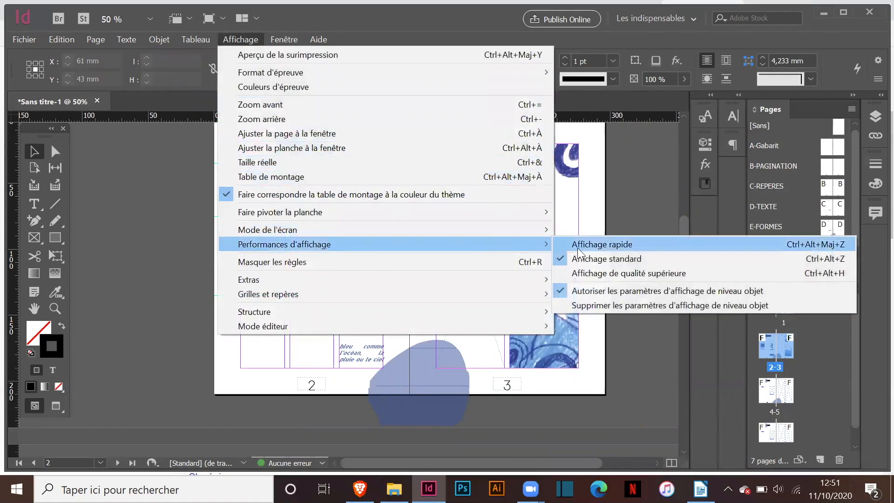
{"action": "left_click", "coordinate": [595, 272]}
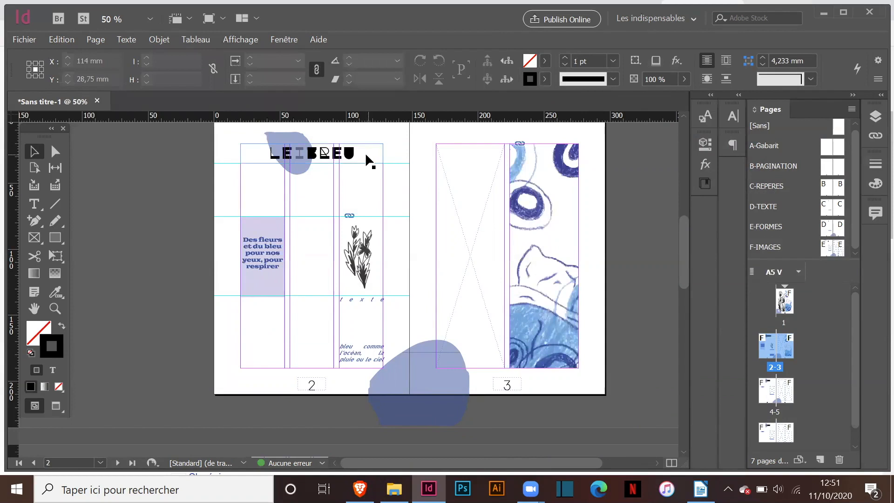
Delete the duplicate TITRE frame behind the page 2 title and place the LE BLEU title at Y 27.5 mm.
{"action": "left_click_drag", "start_coordinate": [363, 156], "coordinate": [367, 181]}
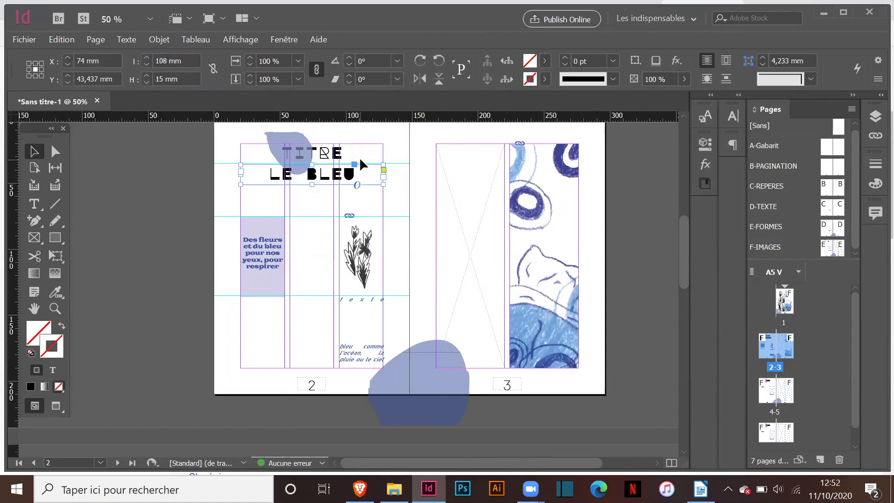
{"action": "left_click", "coordinate": [359, 158]}
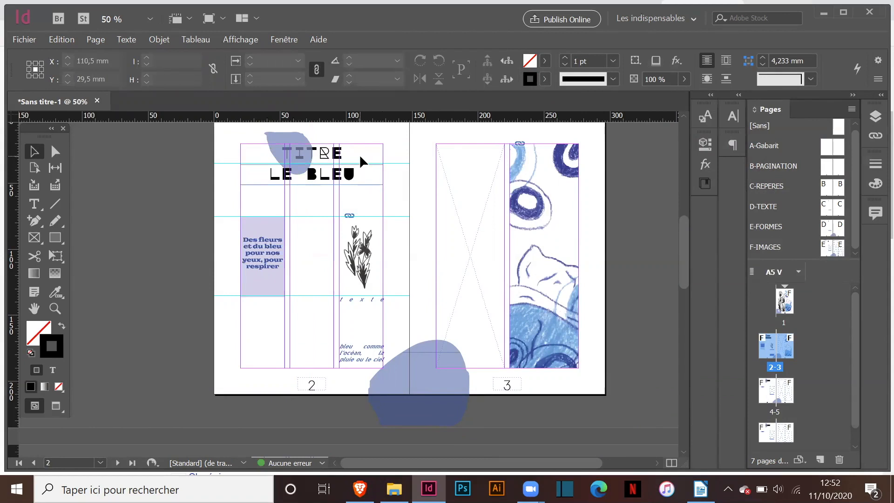
{"action": "left_click", "coordinate": [360, 158]}
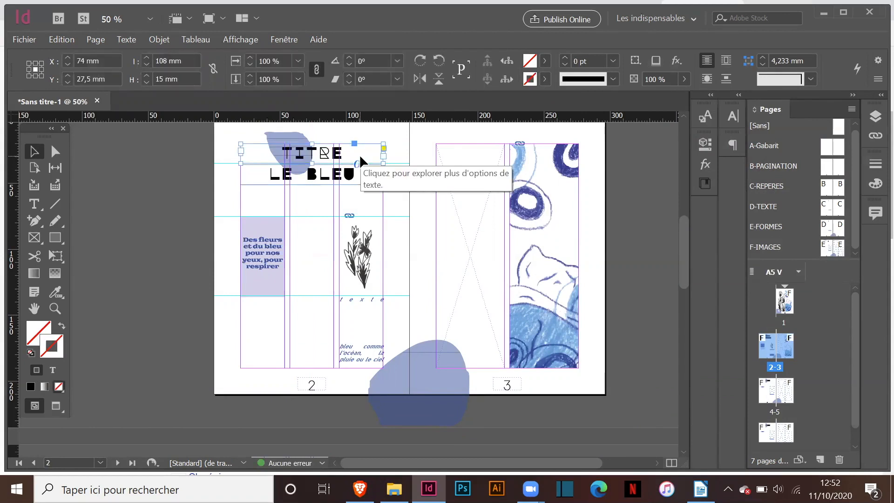
{"action": "mouse_move", "coordinate": [359, 155]}
{"action": "left_mouse_down"}
{"action": "mouse_move", "coordinate": [363, 178]}
{"action": "mouse_move", "coordinate": [367, 166]}
{"action": "left_mouse_up"}
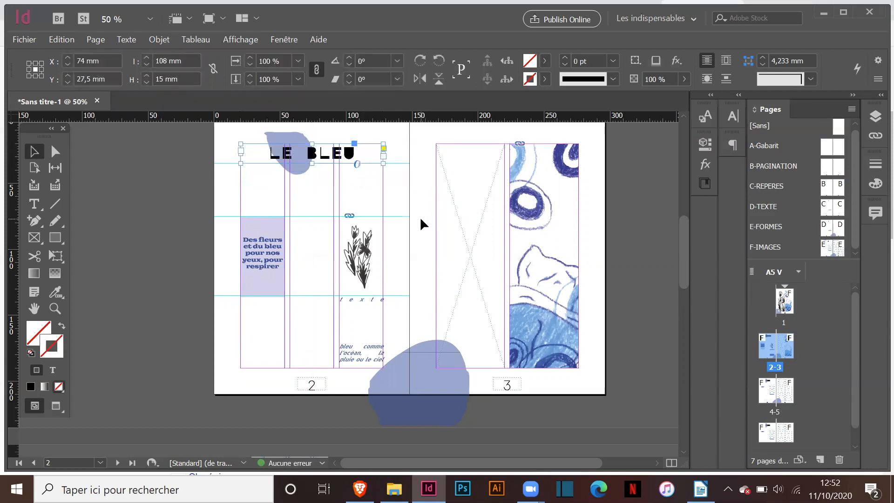
{"action": "left_click", "coordinate": [420, 216]}
Delete the leftover "texte" placeholder frame on page 2 and return the "bleu comme l'océan" text to its place in the third column.
{"action": "scroll", "coordinate": [383, 300], "scroll_direction": "down", "scroll_amount": 1}
{"action": "scroll", "coordinate": [383, 300], "scroll_direction": "up", "scroll_amount": 1}
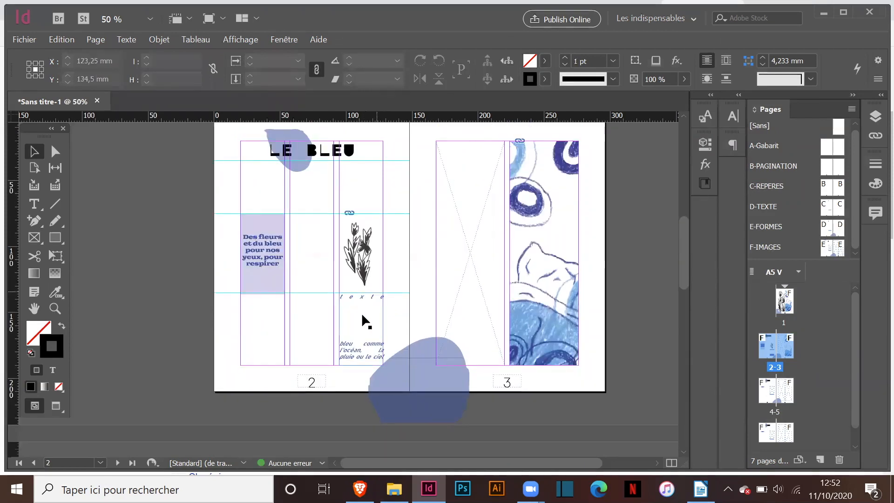
{"action": "left_click", "coordinate": [359, 319]}
{"action": "left_click_drag", "start_coordinate": [359, 319], "coordinate": [361, 357]}
{"action": "left_click", "coordinate": [350, 300]}
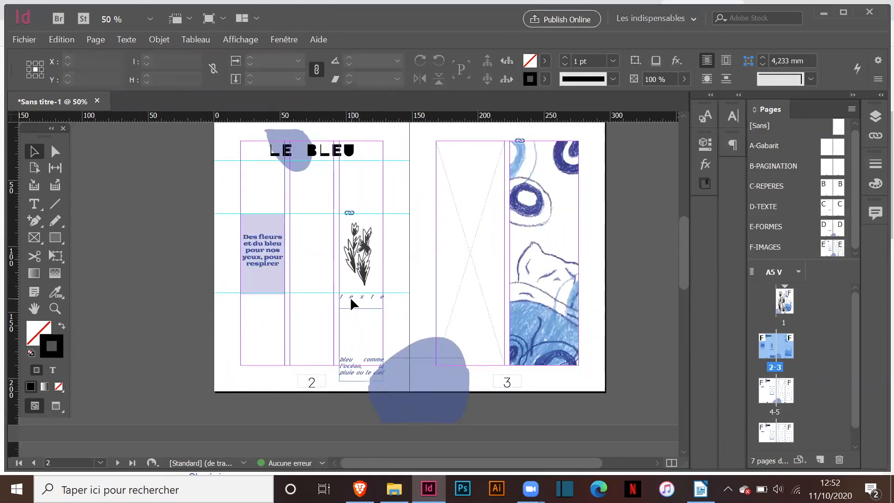
{"action": "left_click", "coordinate": [350, 300]}
{"action": "key", "text": "Delete"}
{"action": "left_click_drag", "start_coordinate": [362, 323], "coordinate": [379, 301]}
Check the page 2–3 spread by alternating between Normal and Preview screen modes, ending in Preview.
{"action": "scroll", "coordinate": [412, 291], "scroll_direction": "up", "scroll_amount": 1}
{"action": "left_click_drag", "start_coordinate": [419, 245], "coordinate": [482, 281]}
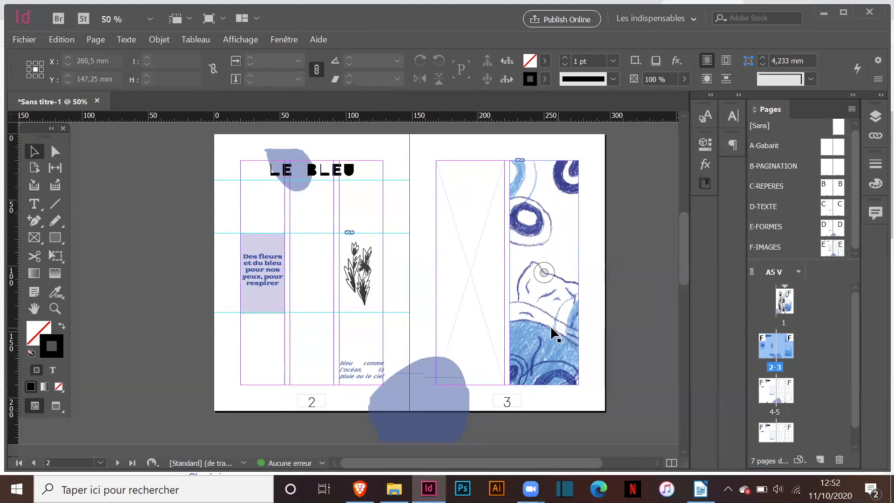
{"action": "left_click_drag", "start_coordinate": [412, 402], "coordinate": [530, 426]}
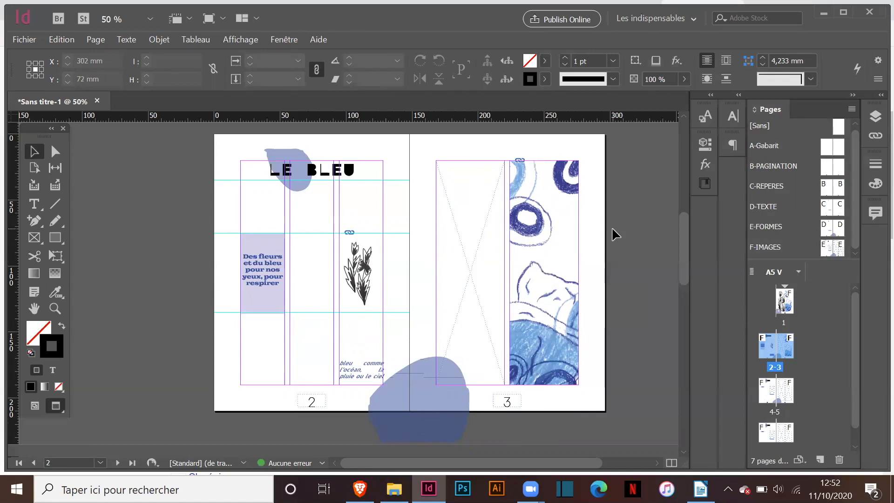
{"action": "key", "text": "w"}
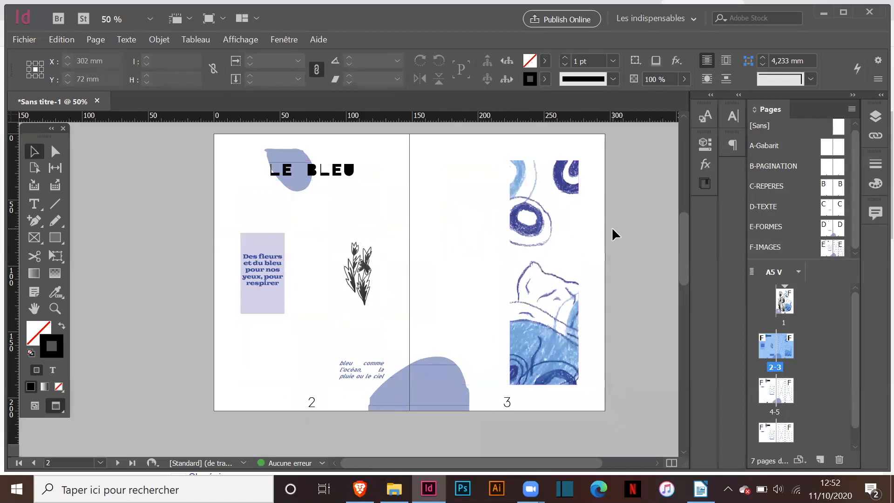
{"action": "key", "text": "w"}
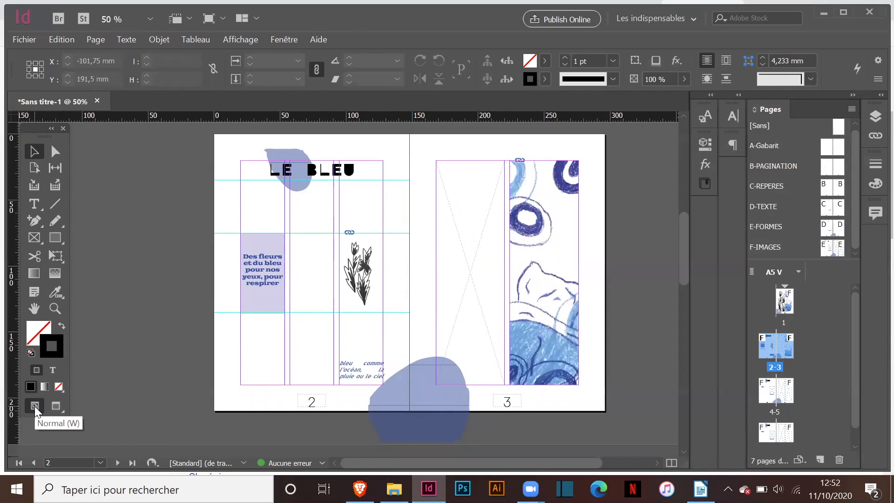
{"action": "left_click", "coordinate": [54, 406]}
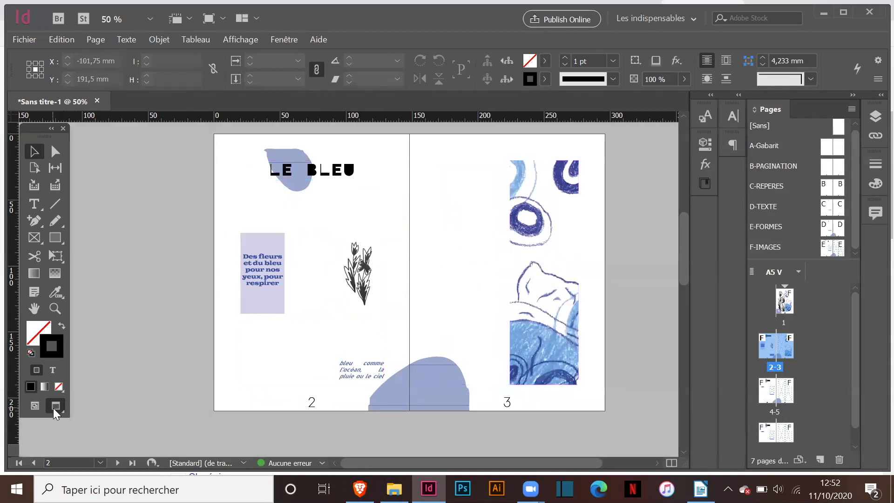